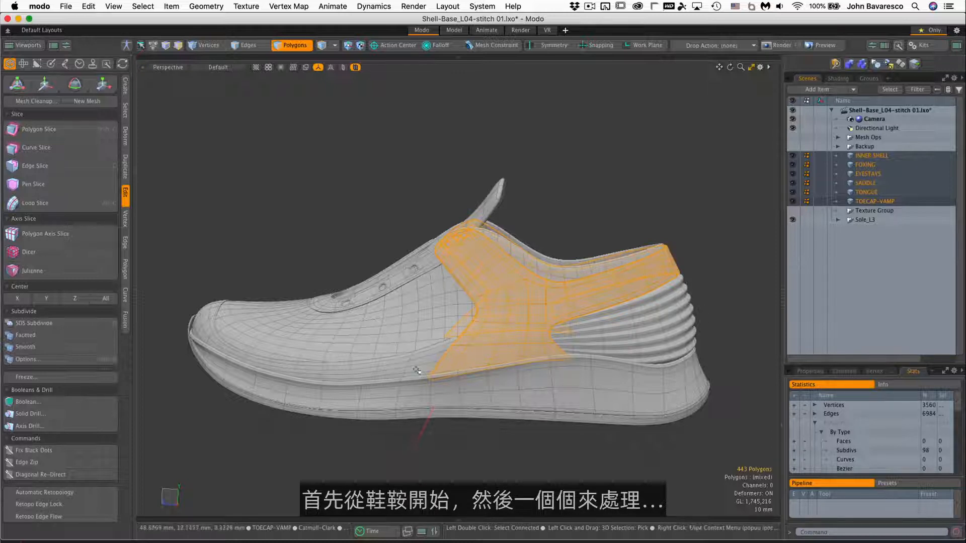
Inspect the eyestay and tongue pieces of the shoe upper by selecting them one after another
left_click(403, 275)
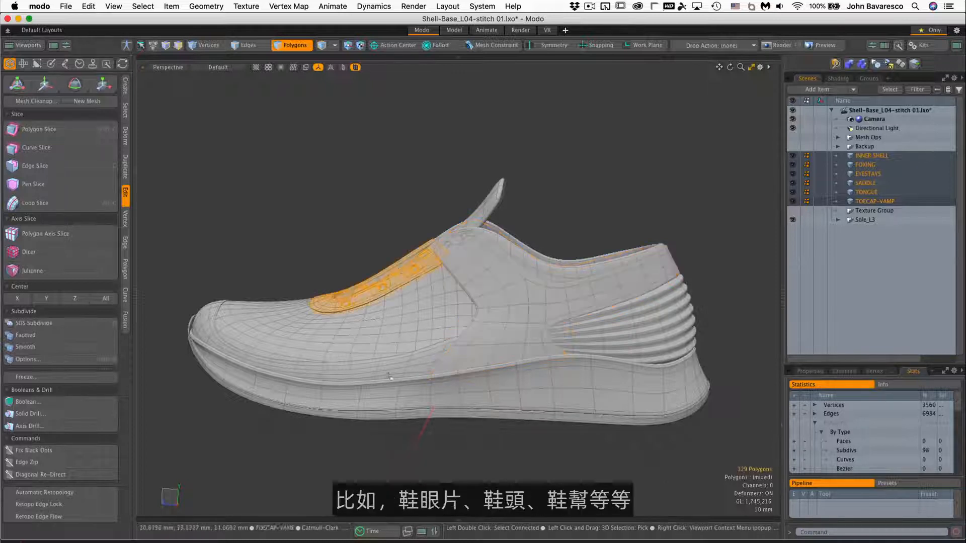
scroll(410, 358, "up", 2)
left_click_drag(378, 339, 482, 342, "alt+shift")
double_click(573, 135)
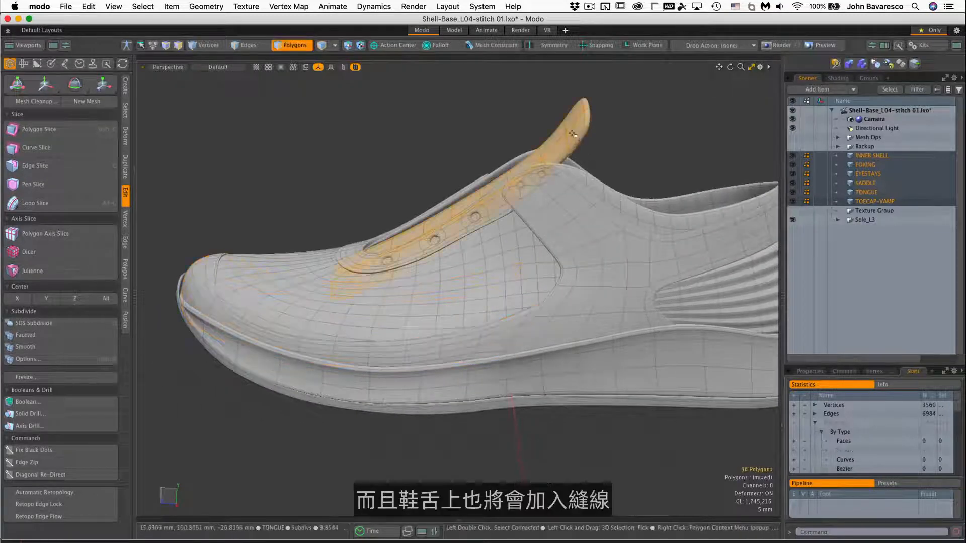
left_click_drag(533, 211, 639, 187, "alt")
left_click_drag(576, 241, 589, 212, "alt+shift")
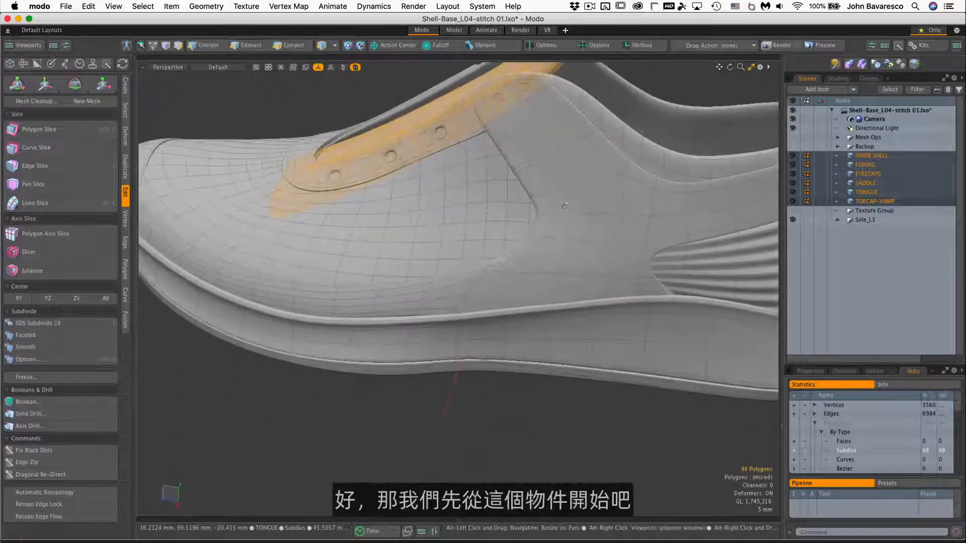
Select the SADDLE mesh as an item and hide all other items so it is shown alone
double_click(588, 213)
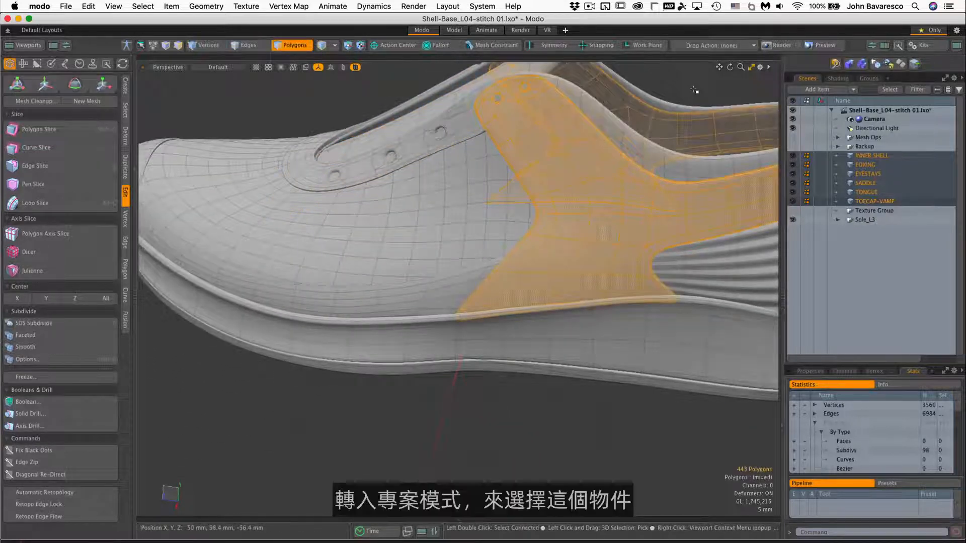
left_click(294, 48)
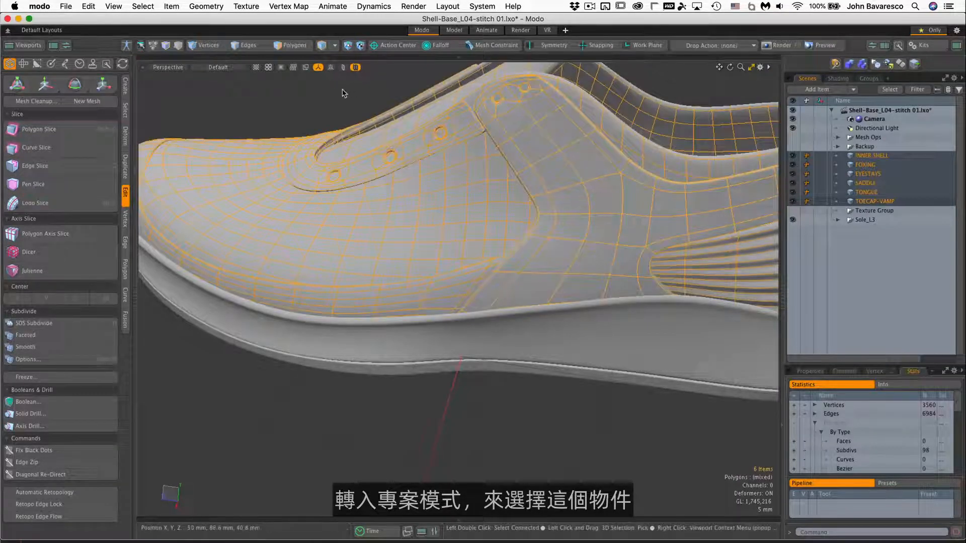
left_click(539, 143)
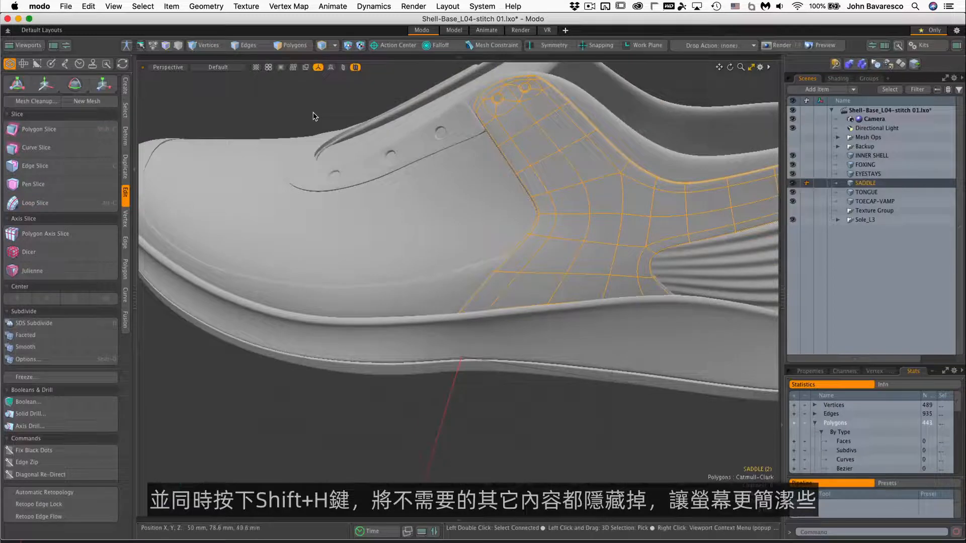
key("shift+h")
key("a")
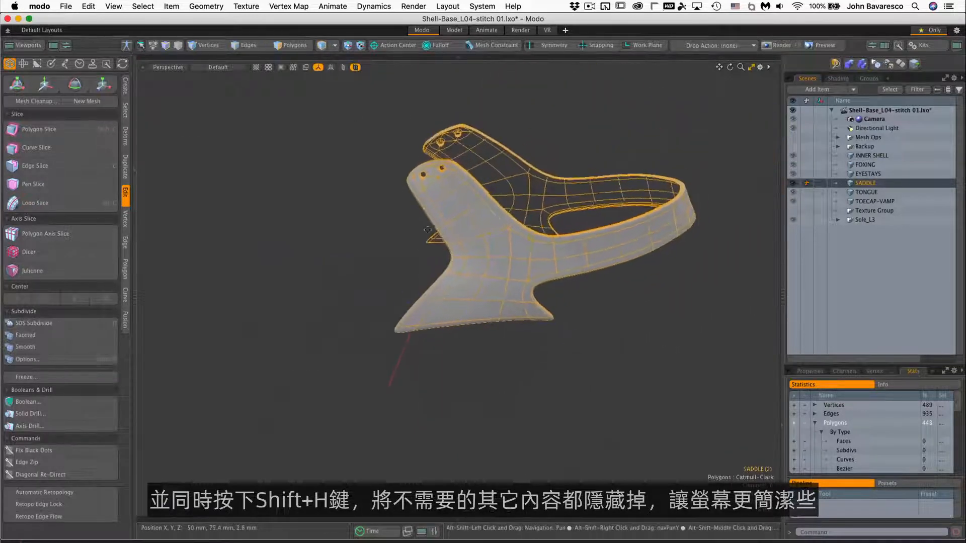
Delete the unneeded thickness polygons along the saddle's bottom edges
left_click_drag(428, 229, 465, 146, "alt")
scroll(493, 258, "up", 5)
left_click_drag(496, 251, 494, 137, "alt+shift")
scroll(577, 226, "up", 4)
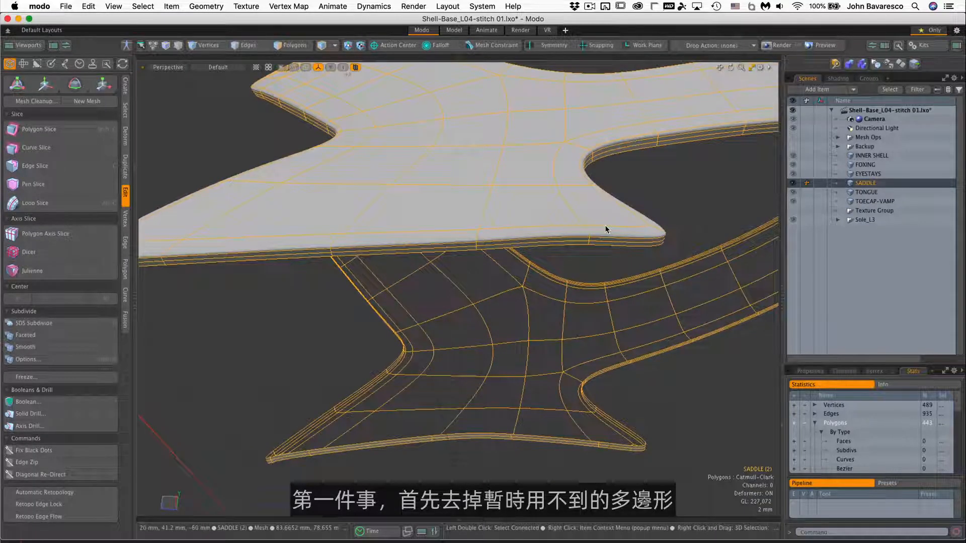
double_click(290, 47)
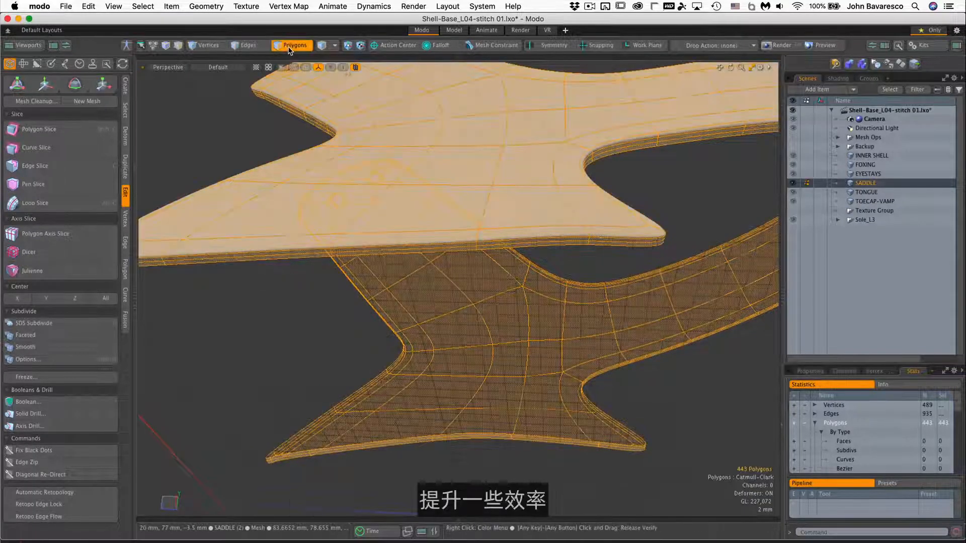
left_click(228, 83)
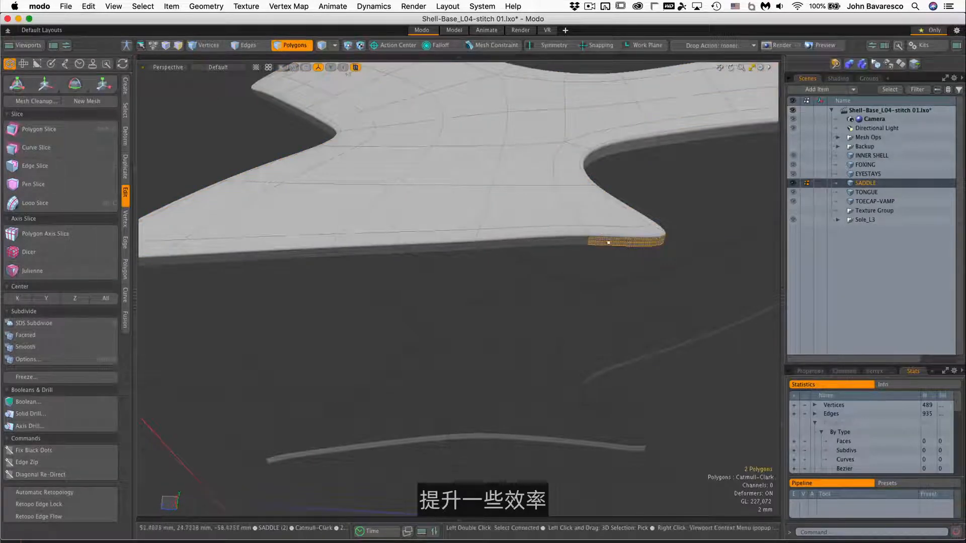
left_click_drag(616, 241, 665, 240, "ctrl+alt")
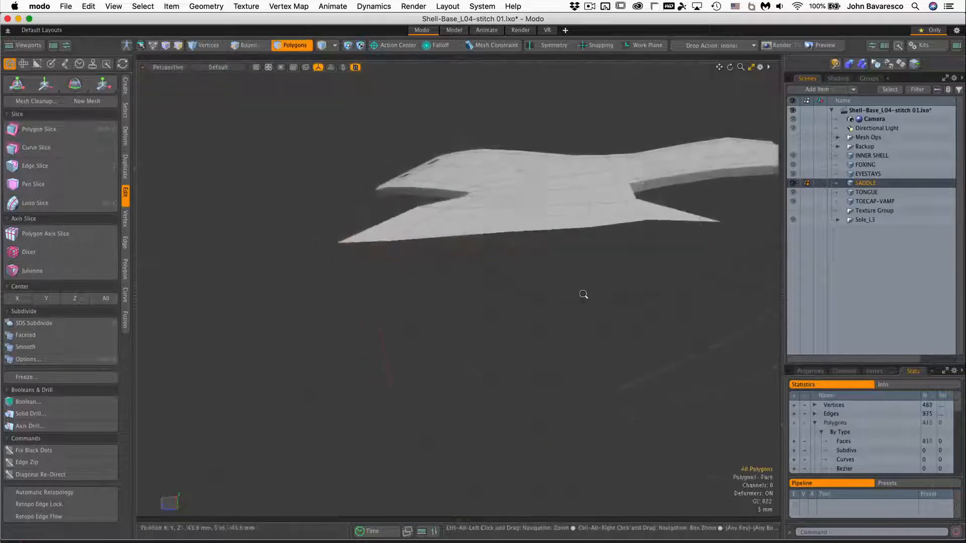
Convert the saddle mesh to Catmull-Clark subdivision
left_click_drag(582, 295, 415, 397, "alt")
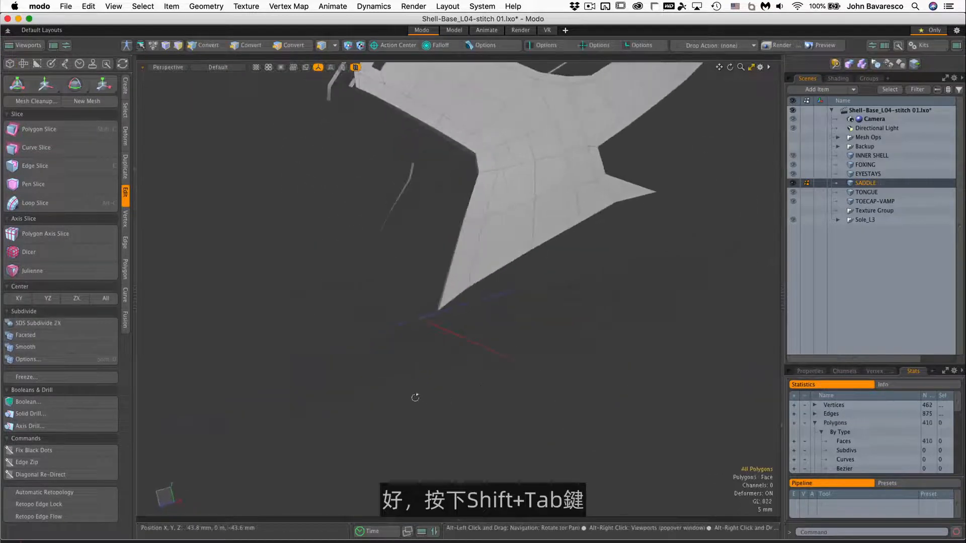
key("shift+Tab")
key("shift+Tab")
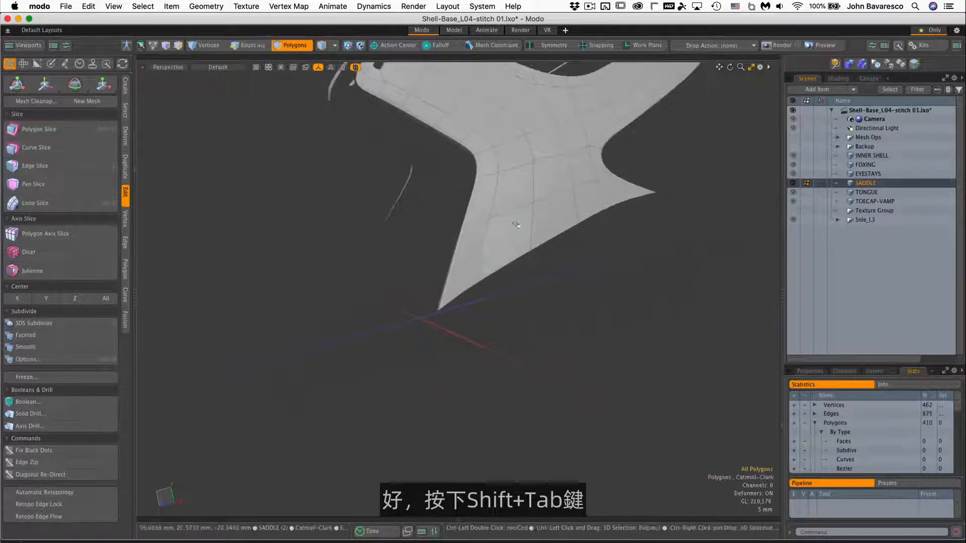
Examine the saddle panel's outer border and edge flow, from the eyelet end down to the flared base
left_click_drag(517, 223, 603, 333, "ctrl+alt")
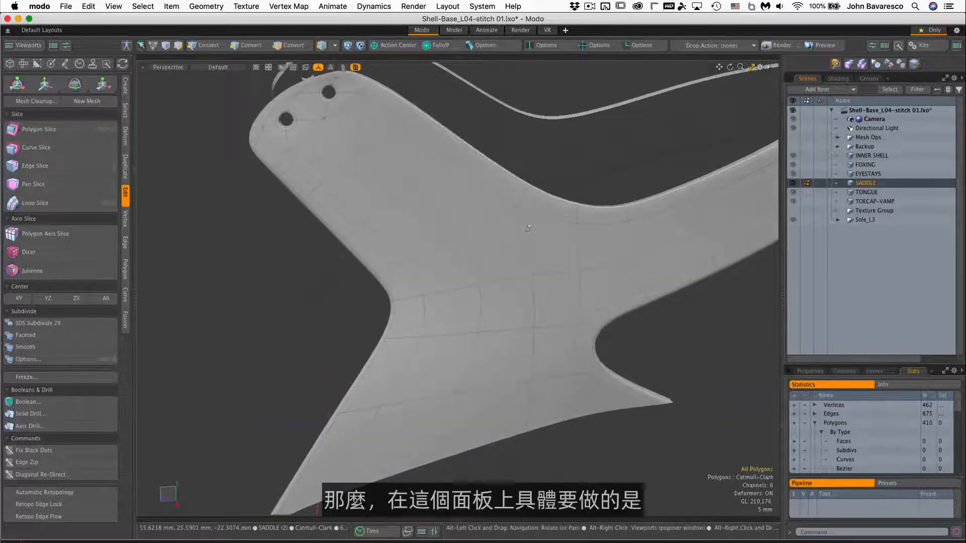
left_click_drag(527, 228, 441, 285, "alt")
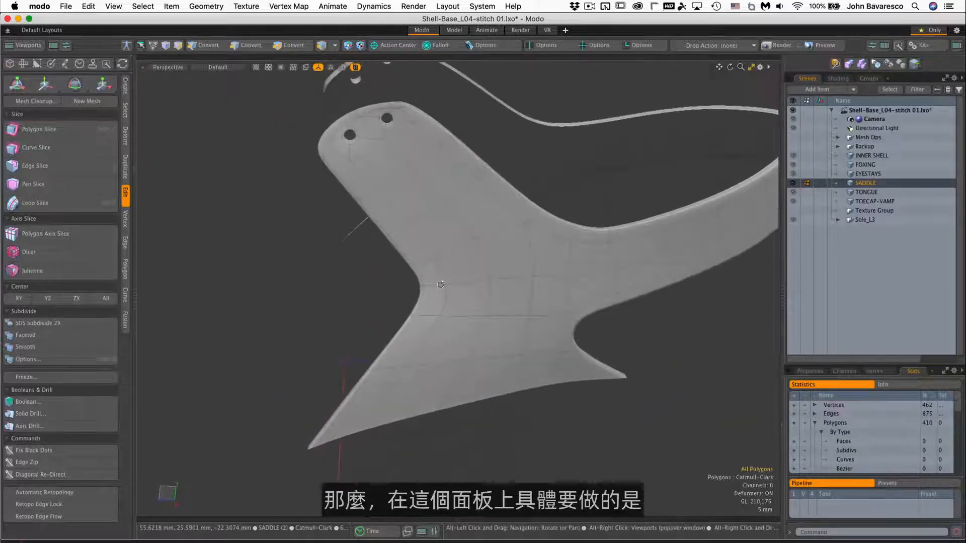
key("3")
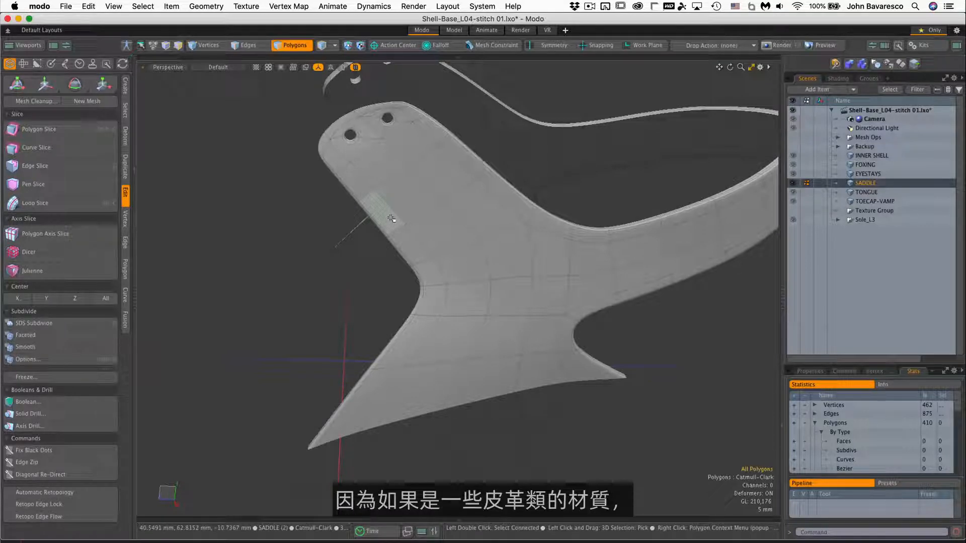
left_click_drag(402, 218, 617, 342, "ctrl+alt")
left_click_drag(616, 341, 608, 239, "ctrl+alt")
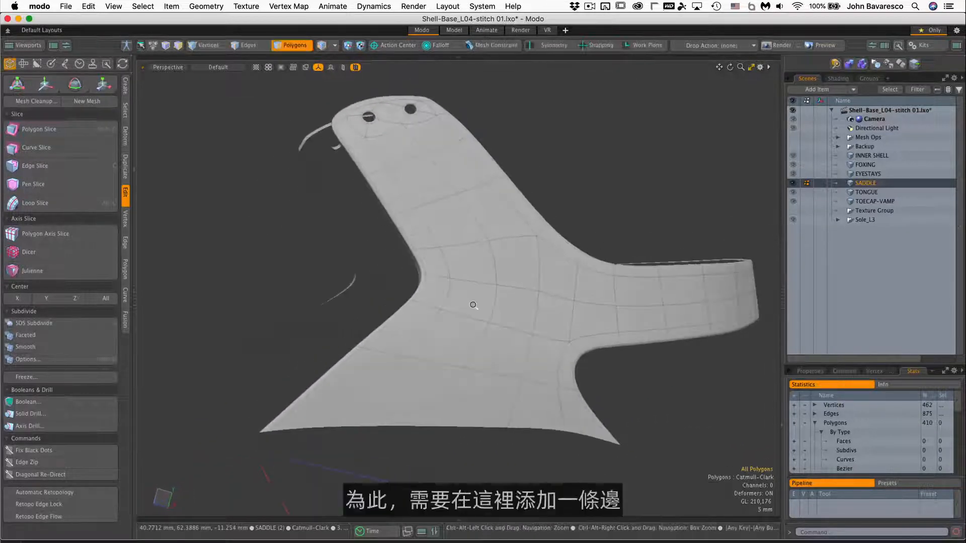
left_click_drag(474, 304, 499, 312, "ctrl+alt")
left_click_drag(498, 312, 582, 378, "alt+shift")
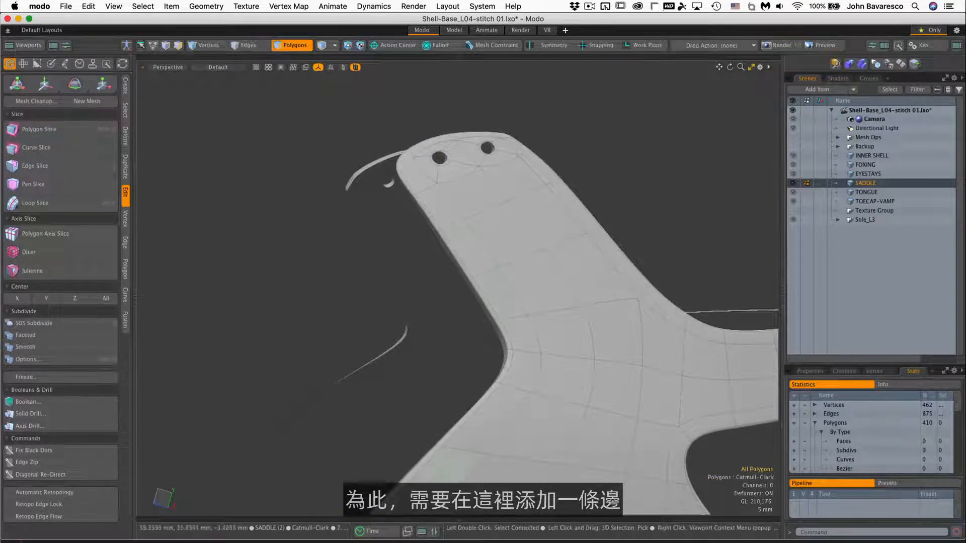
left_click_drag(455, 449, 479, 317, "alt+shift")
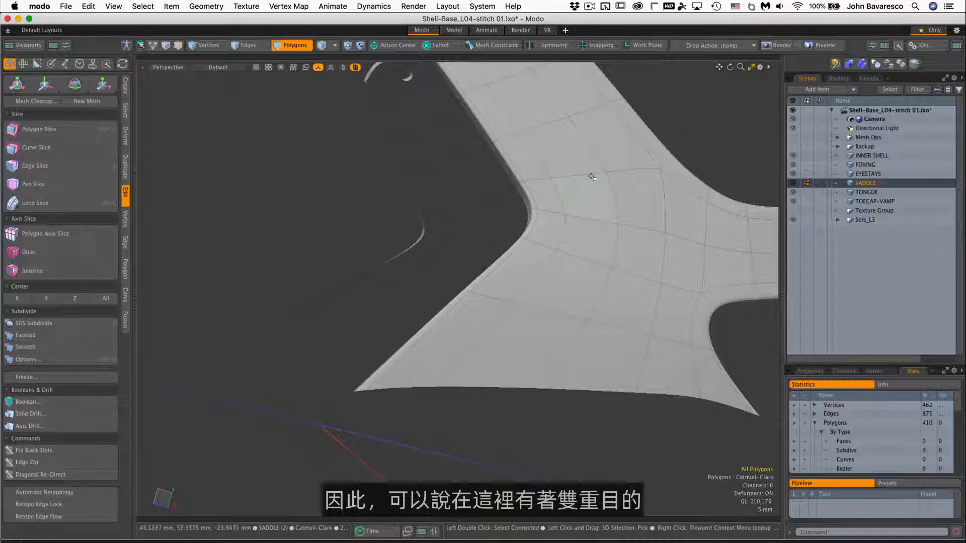
left_click_drag(584, 192, 488, 409, "ctrl+alt")
left_click_drag(518, 325, 538, 291, "alt")
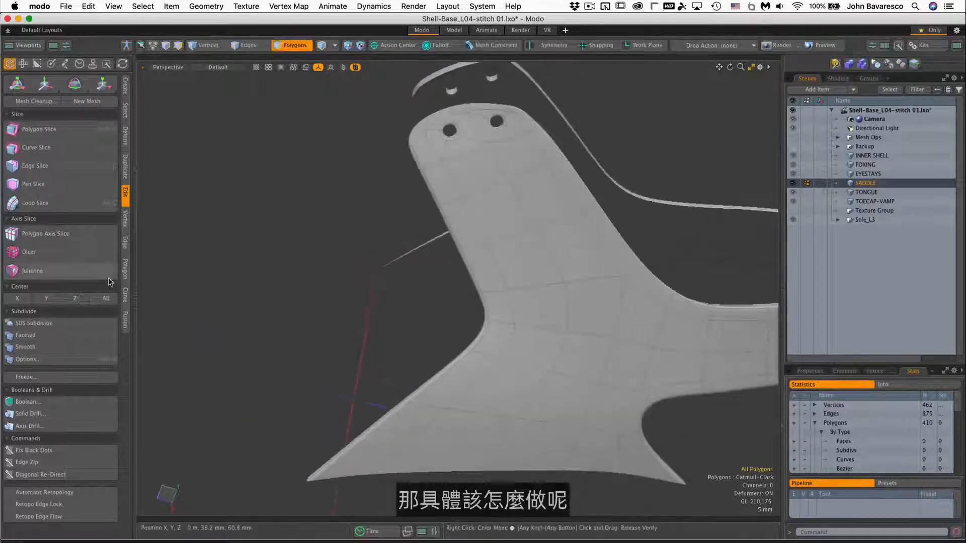
left_click(126, 245)
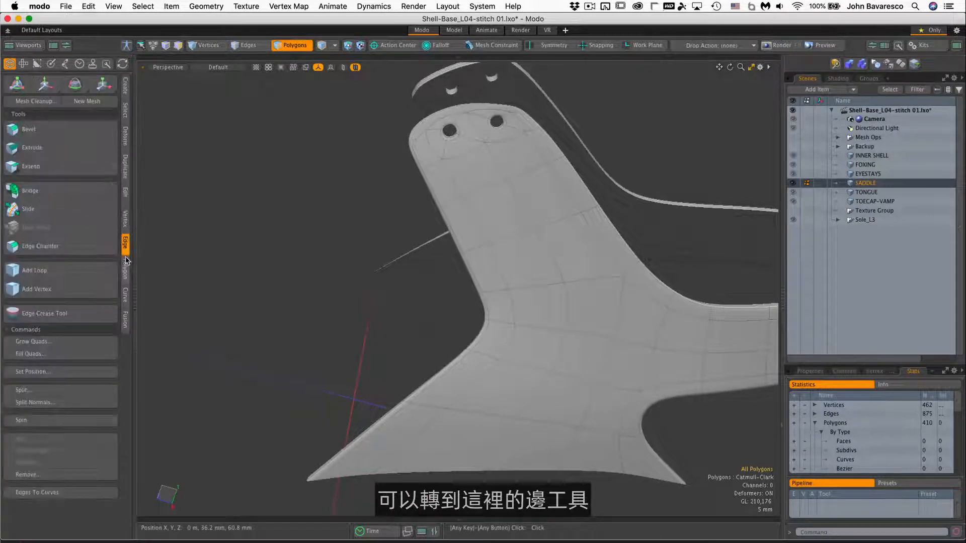
left_click(86, 270)
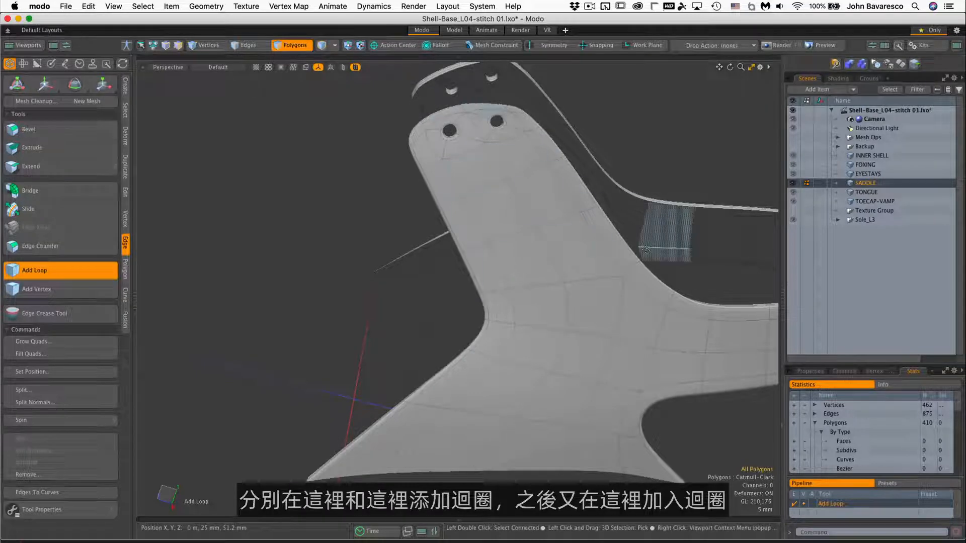
left_click(39, 278)
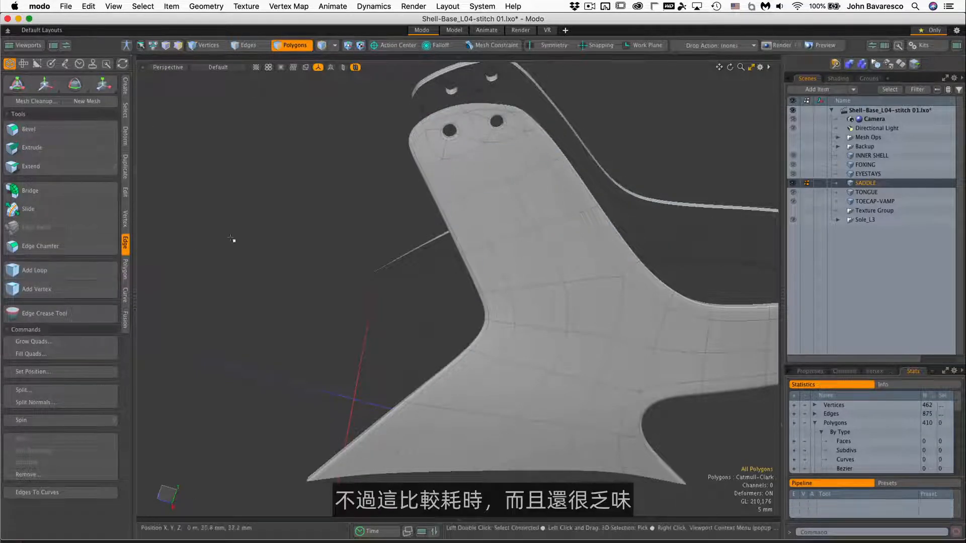
Select the band of border polygons around the saddle's outer face, including the eyelet end, the strap and the lower flare
scroll(291, 246, "down", 2)
left_click_drag(292, 246, 295, 190, "alt+shift")
left_click_drag(350, 221, 391, 269, "alt")
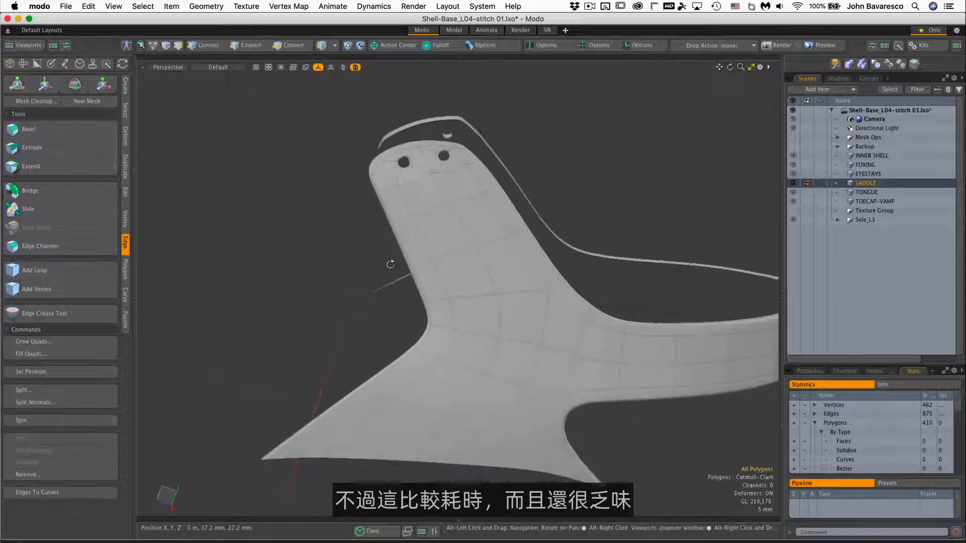
left_click(318, 431)
left_click_drag(433, 345, 453, 319, "shift")
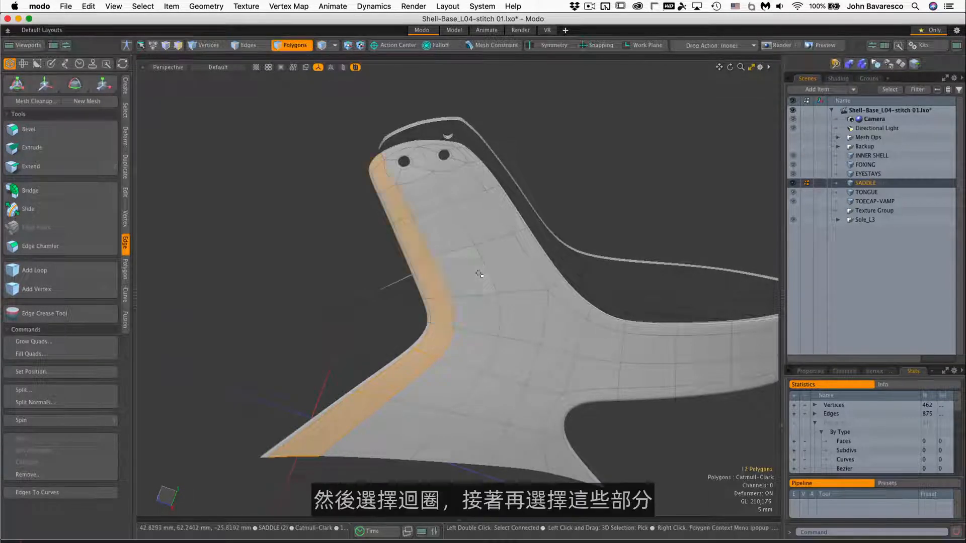
scroll(440, 183, "up", 5)
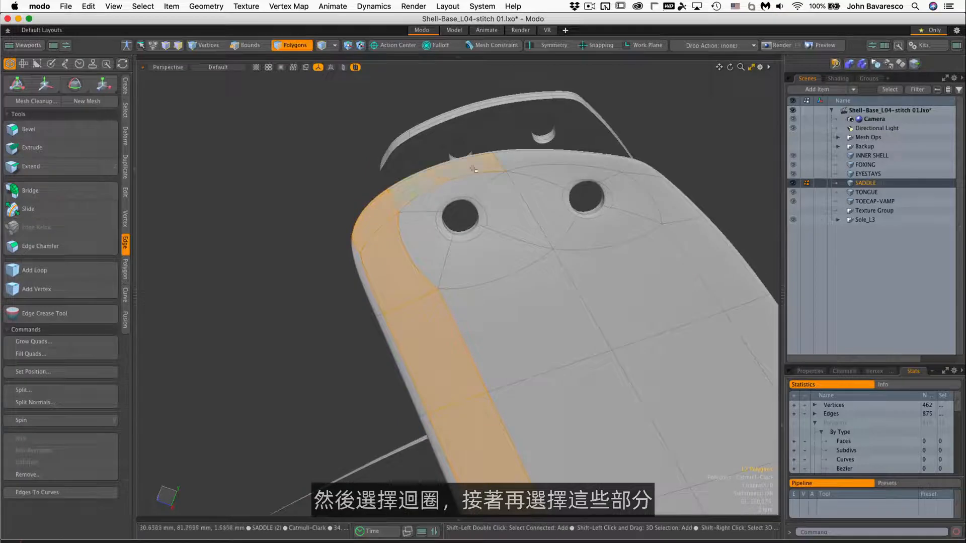
left_click_drag(474, 170, 516, 162, "shift")
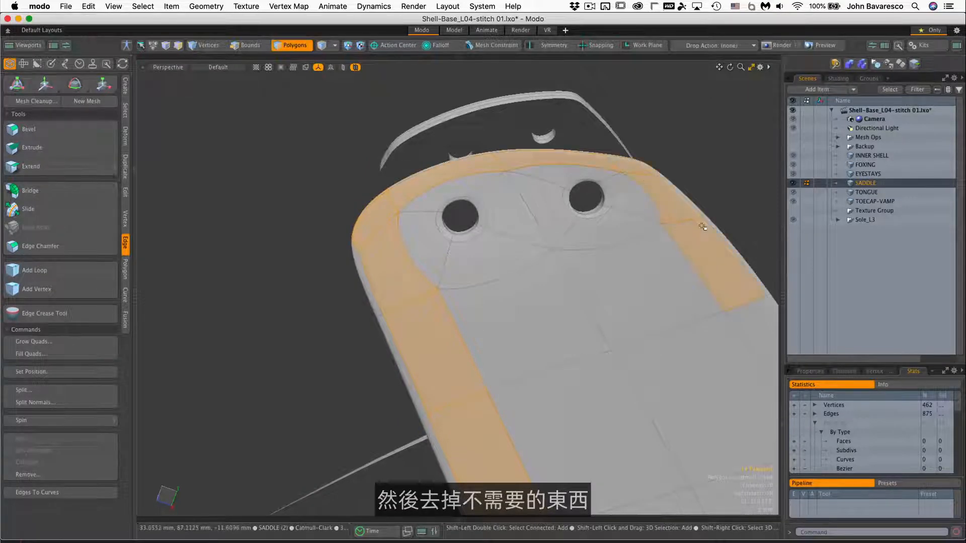
left_click_drag(702, 226, 506, 237, "alt")
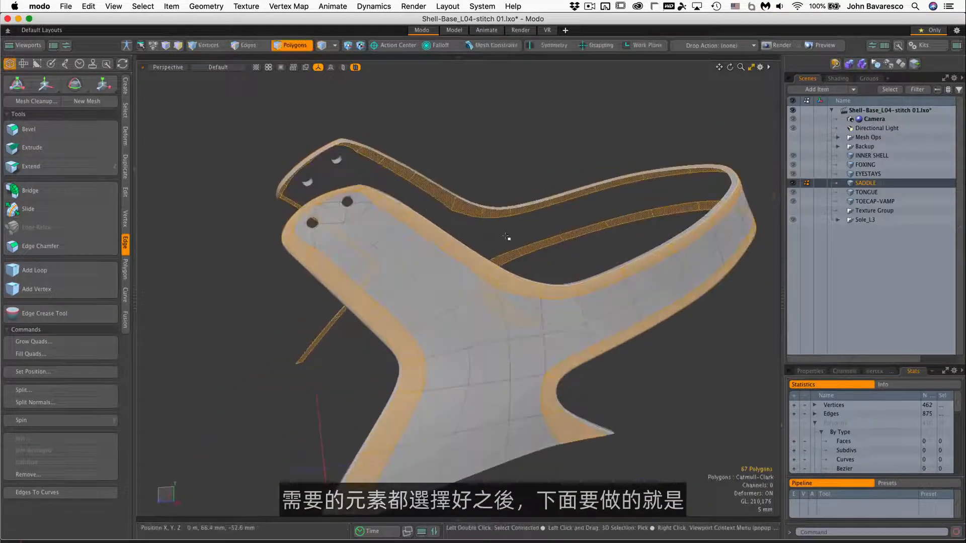
Loop Slice the selected border band once at 50% with Slice Selected enabled, and clear the polygon selection
left_click(126, 199)
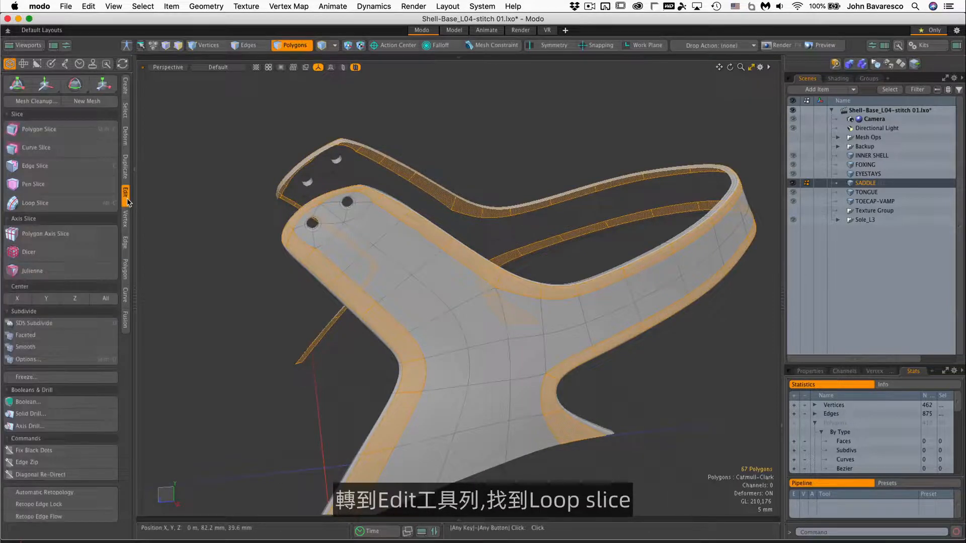
left_click(57, 208)
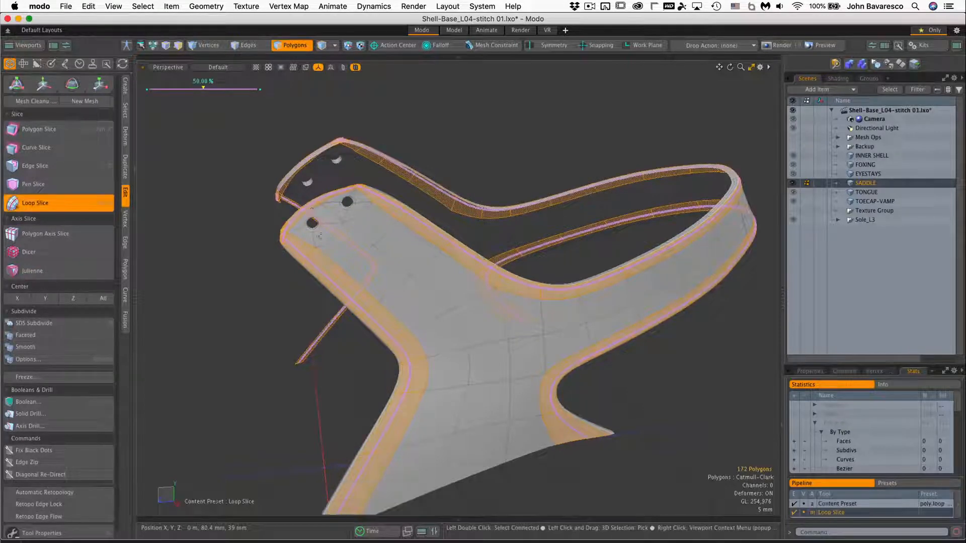
left_click_drag(323, 237, 503, 216, "alt")
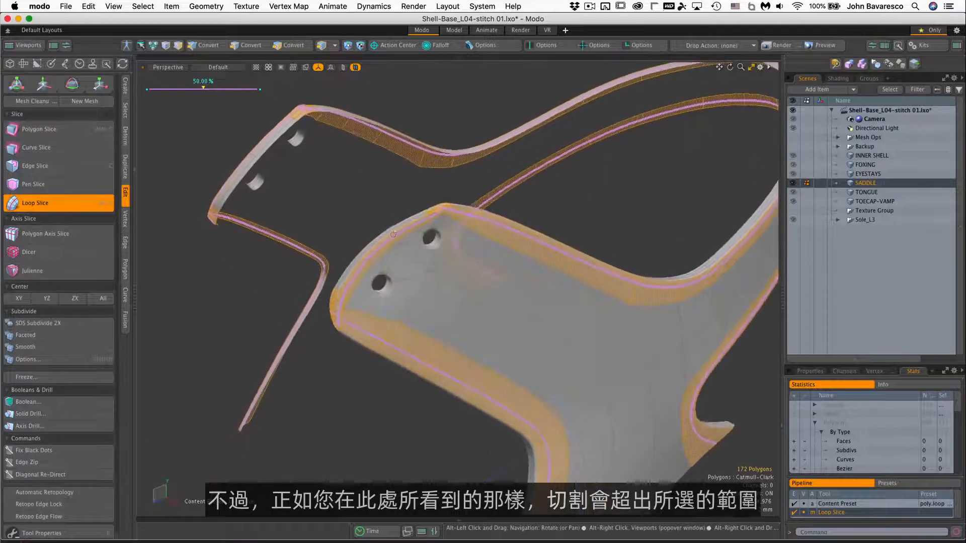
left_click(42, 533)
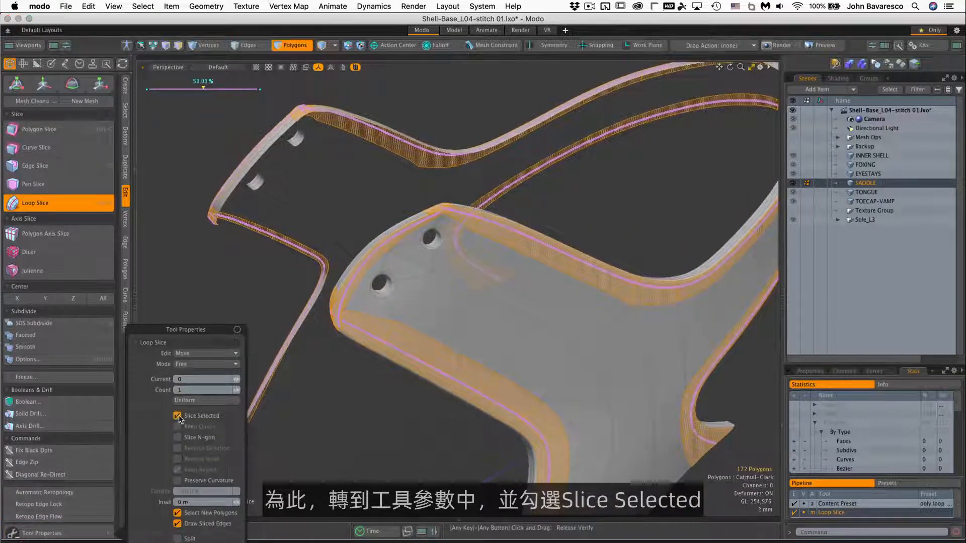
left_click_drag(392, 328, 550, 351, "alt")
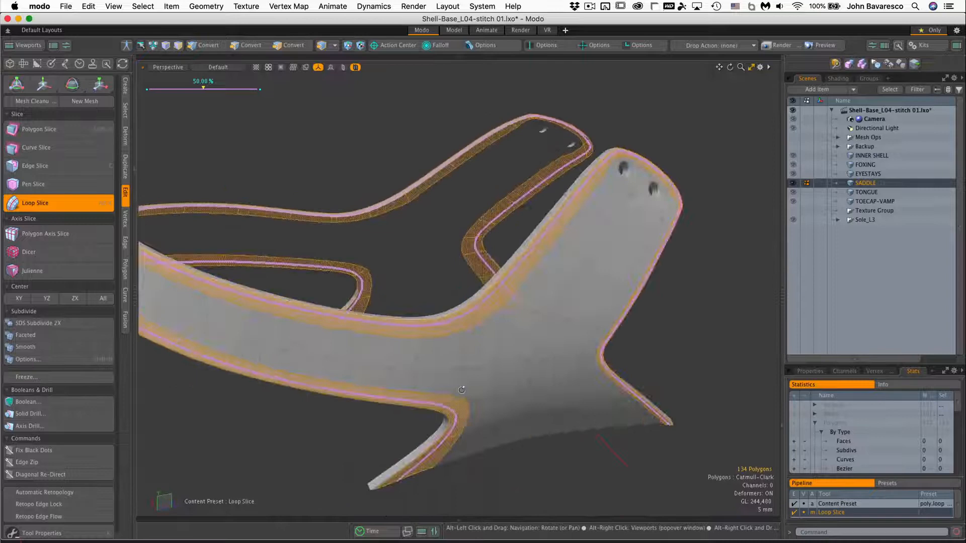
key("3")
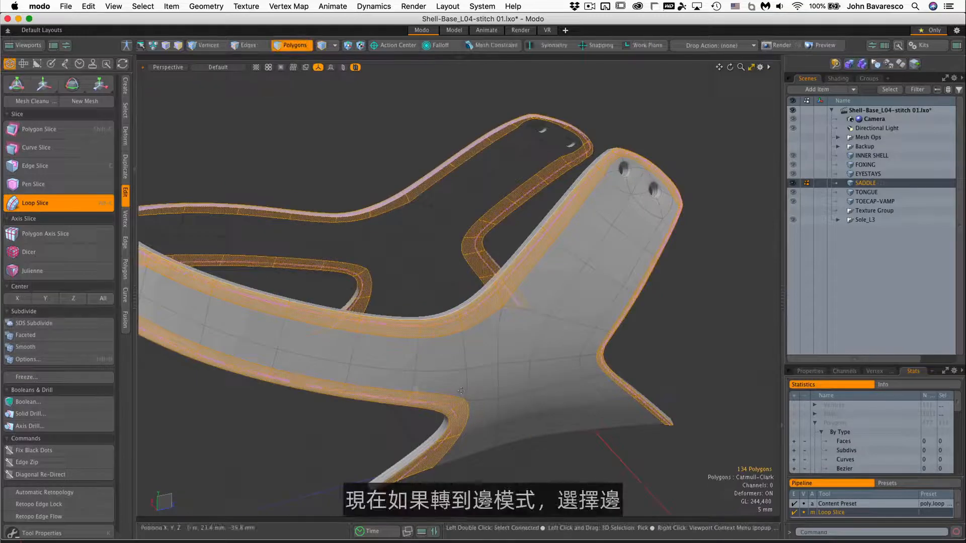
key("space")
left_click(352, 129)
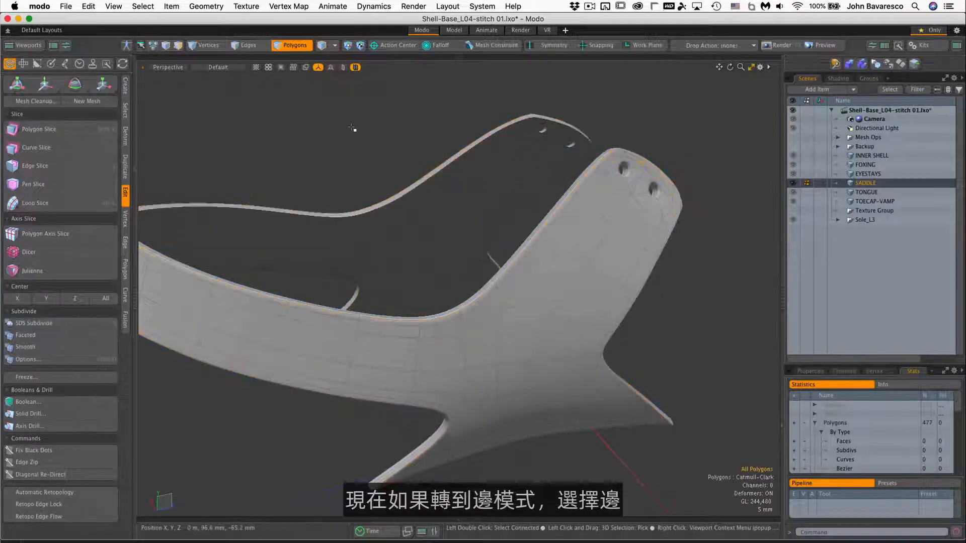
Select the saddle's front border edges from the eyelet end to the base flare and Slide them inward for wider spacing
left_click(252, 44)
left_click_drag(480, 115, 563, 209, "alt")
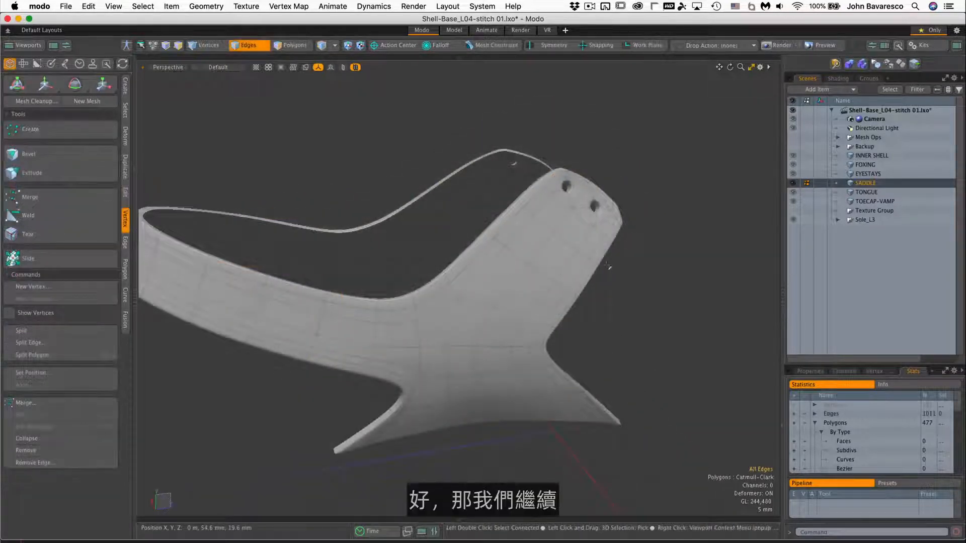
left_click_drag(526, 276, 604, 253, "ctrl+alt")
left_click_drag(603, 254, 575, 178, "alt")
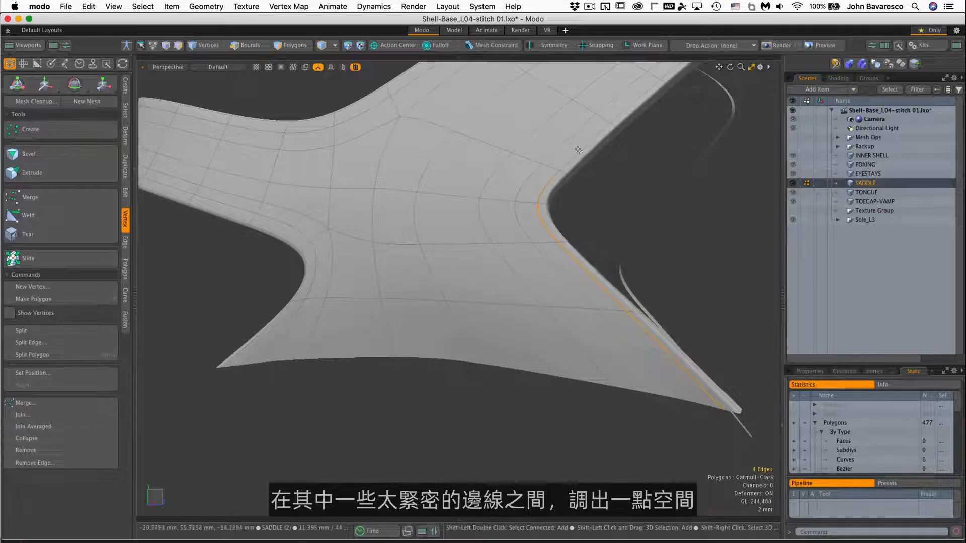
left_click_drag(592, 149, 542, 265, "alt+shift")
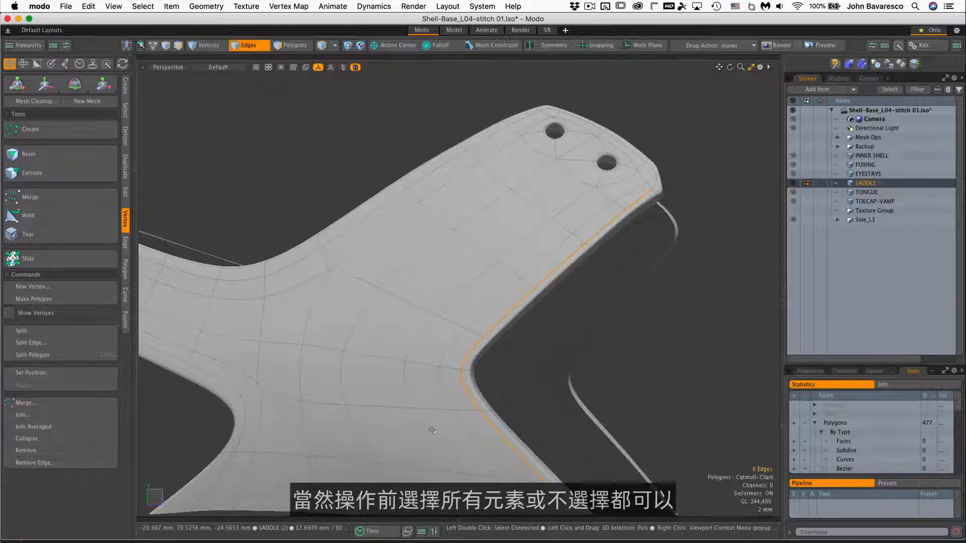
key("s")
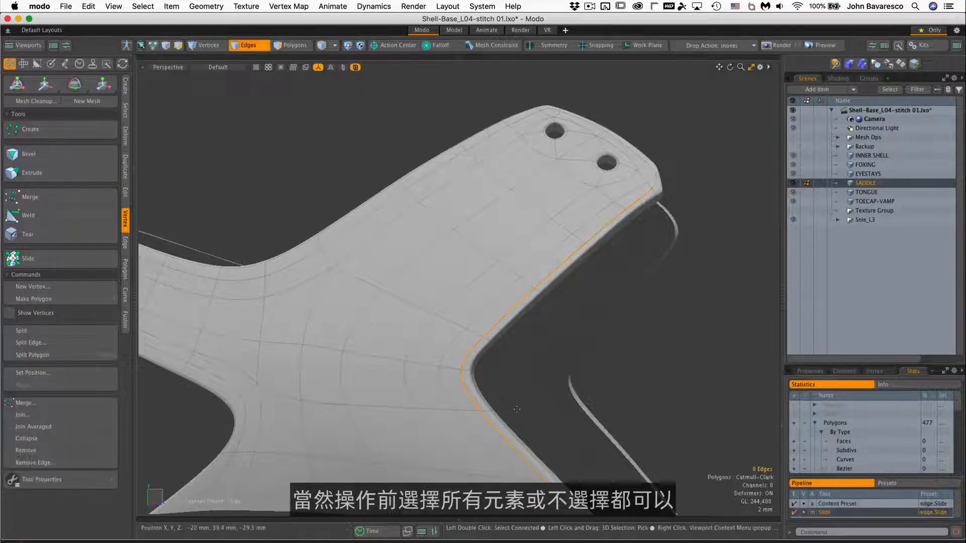
left_click_drag(477, 426, 473, 426)
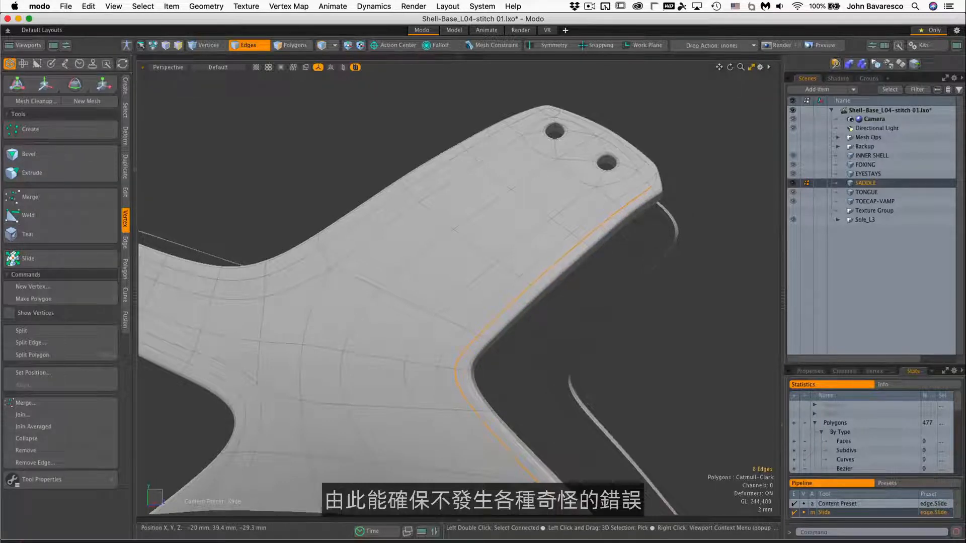
left_click_drag(508, 384, 508, 351, "alt")
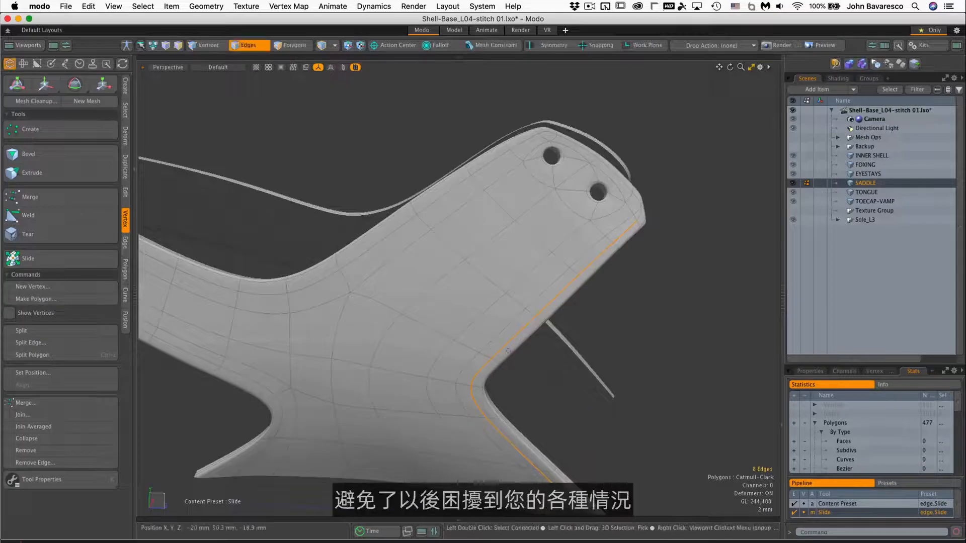
scroll(559, 318, "up", 4)
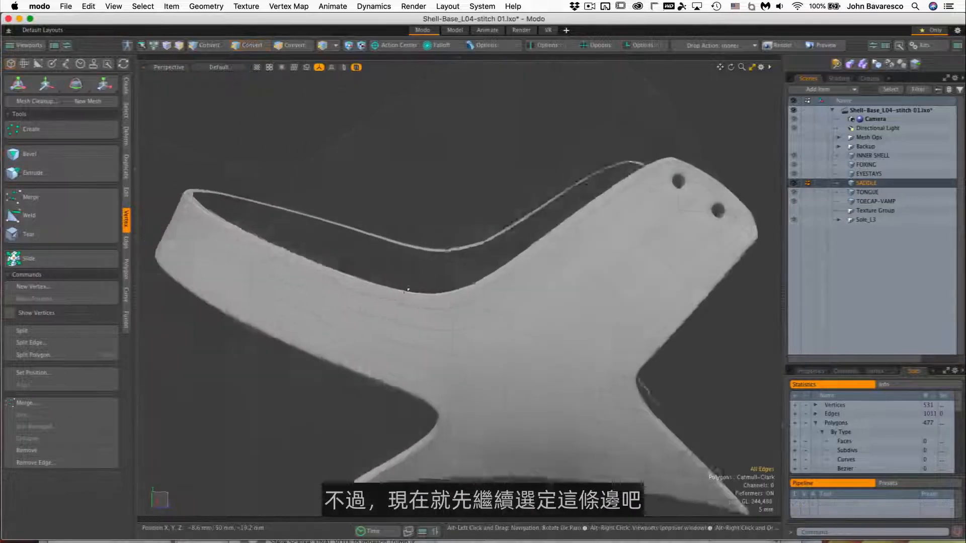
Edge Bevel the saddle's upper border loop, around the eyelet end and the strap's top edge, with a 500 um mitering offset
left_click_drag(508, 260, 533, 262, "alt")
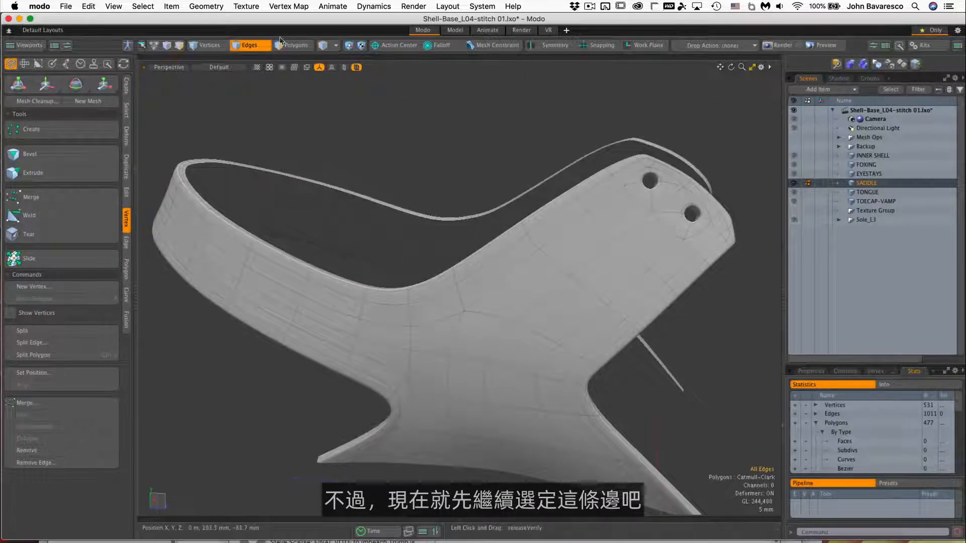
double_click(693, 271)
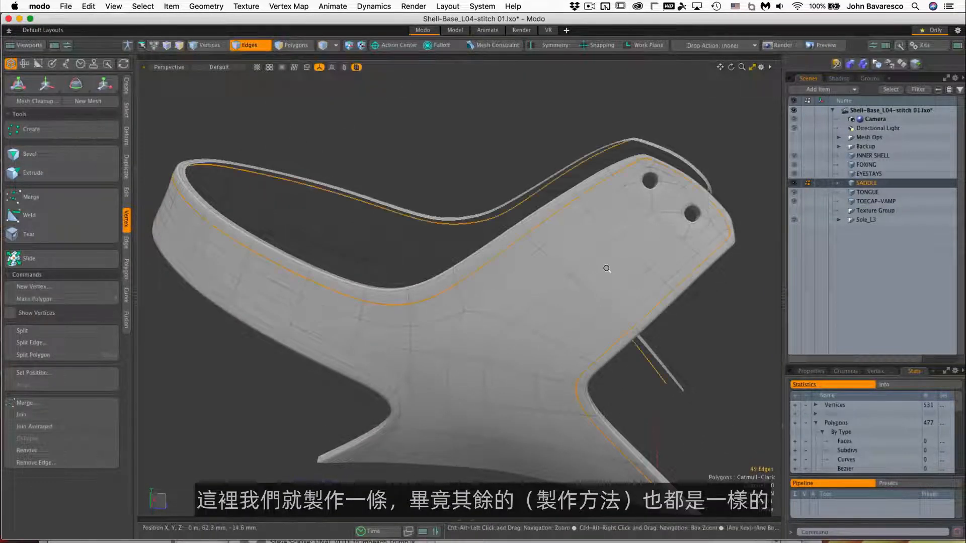
left_click_drag(605, 267, 572, 260, "alt")
left_click_drag(325, 207, 400, 199, "alt+shift")
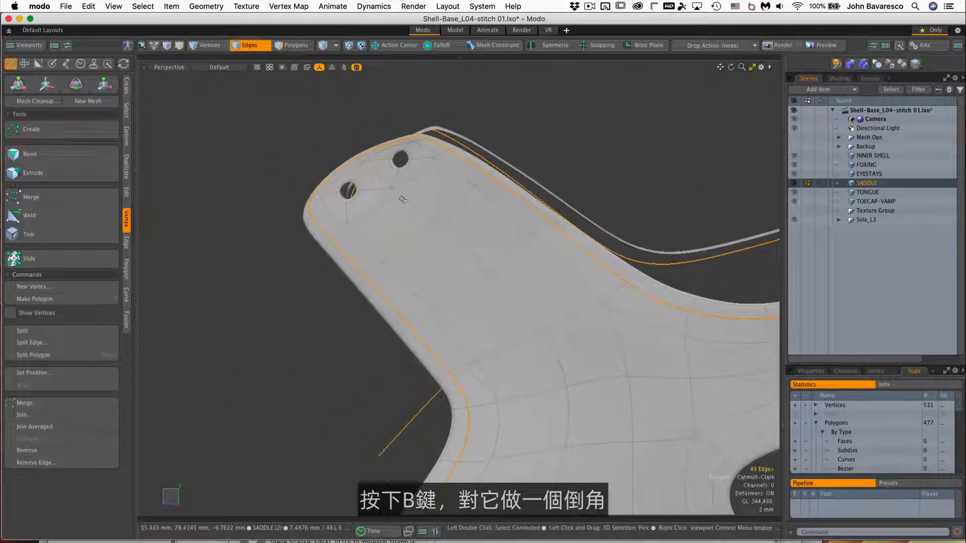
key("b")
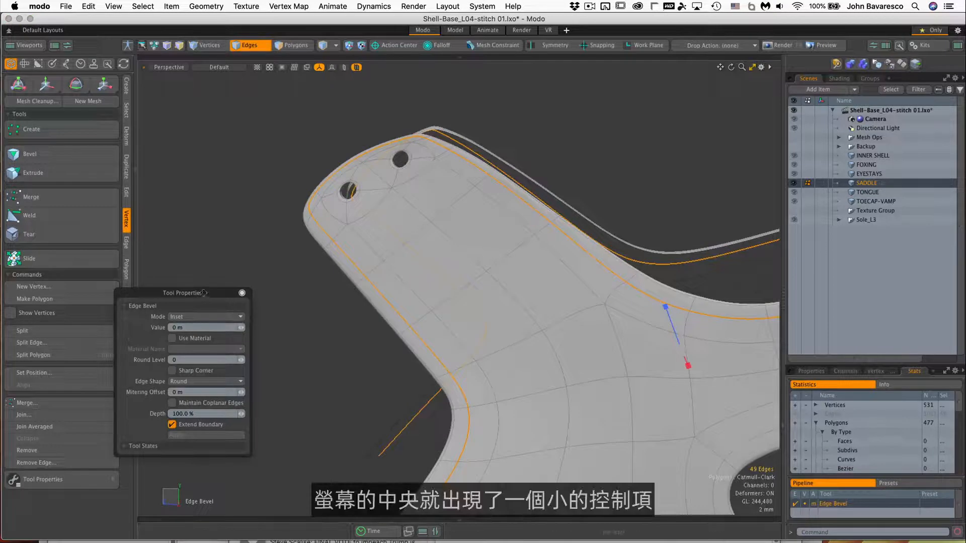
left_click_drag(203, 292, 259, 271)
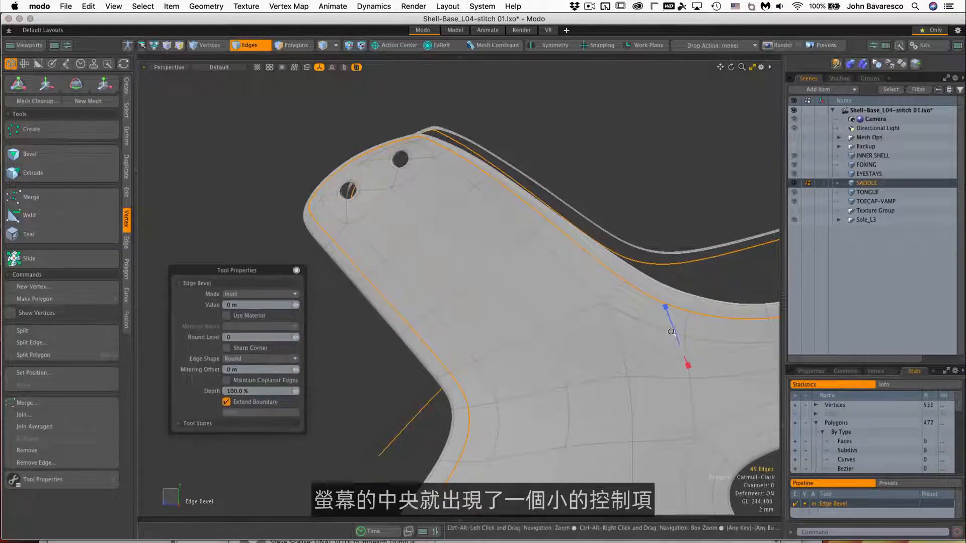
left_click_drag(598, 256, 588, 293, "alt")
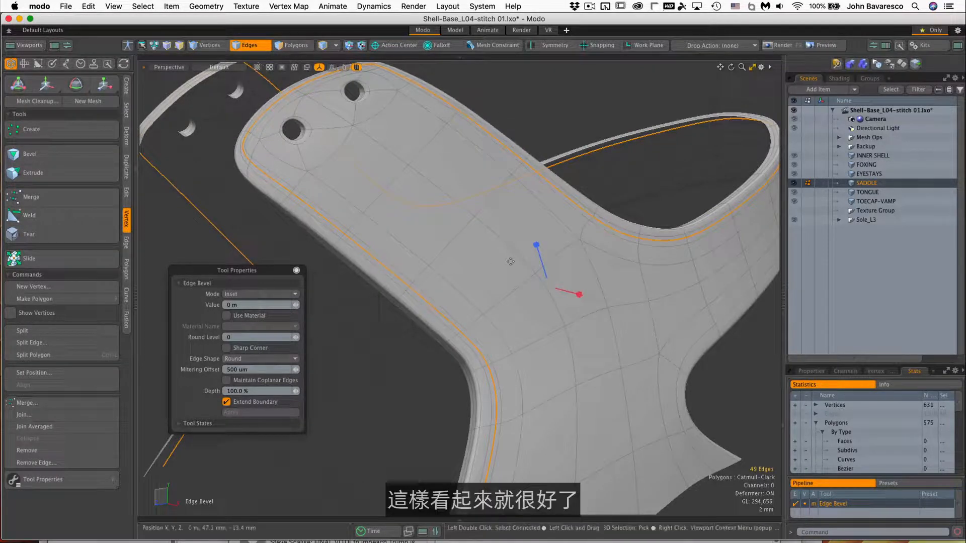
left_click_drag(531, 259, 448, 244, "alt")
scroll(470, 189, "up", 5)
left_click_drag(483, 194, 575, 170, "alt")
scroll(576, 171, "down", 5)
left_click_drag(369, 251, 546, 231, "alt")
key("space")
scroll(568, 352, "down", 3)
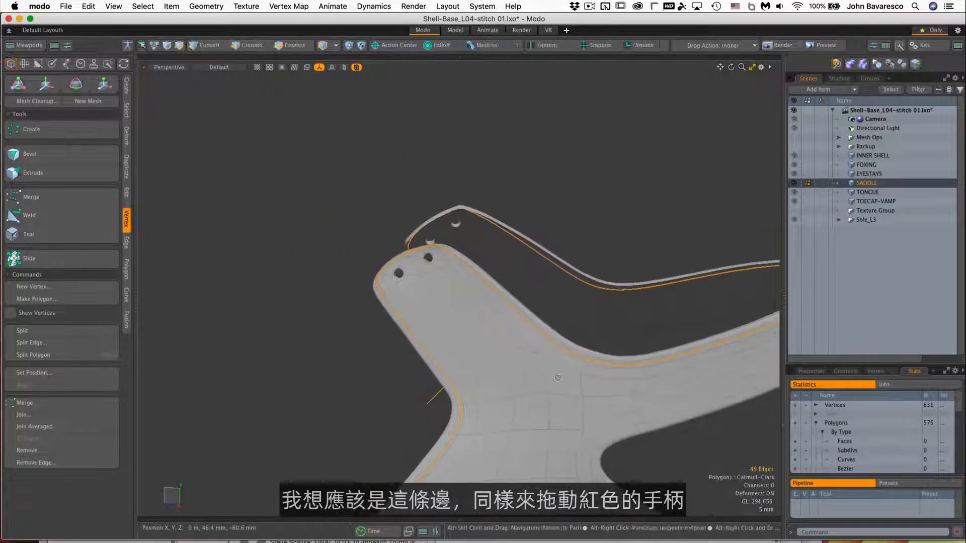
Edge Bevel the border loop along the strap's lower edge and rear flare with a 600 um mitering offset
left_click_drag(611, 423, 552, 329, "alt+shift")
double_click(553, 317)
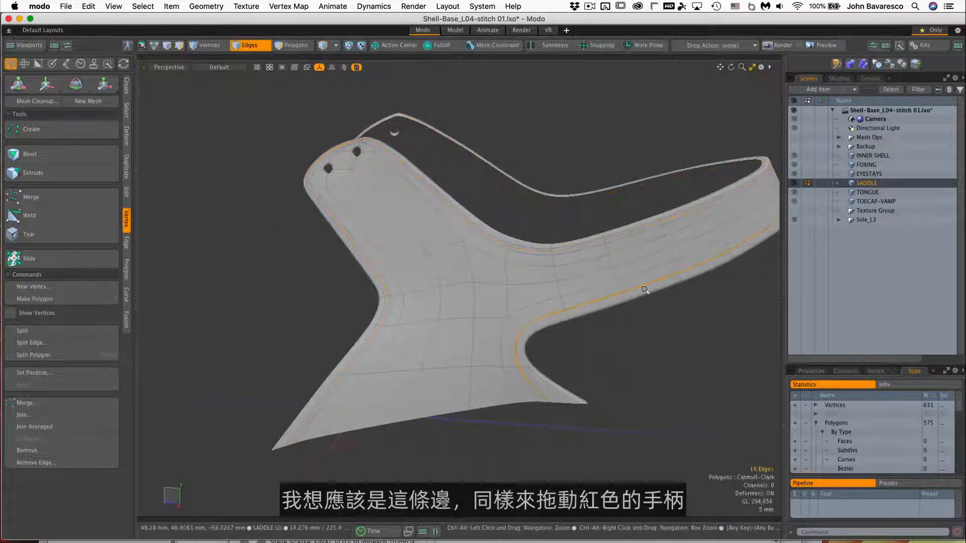
scroll(666, 241, "down", 5)
left_click_drag(674, 225, 553, 312, "alt")
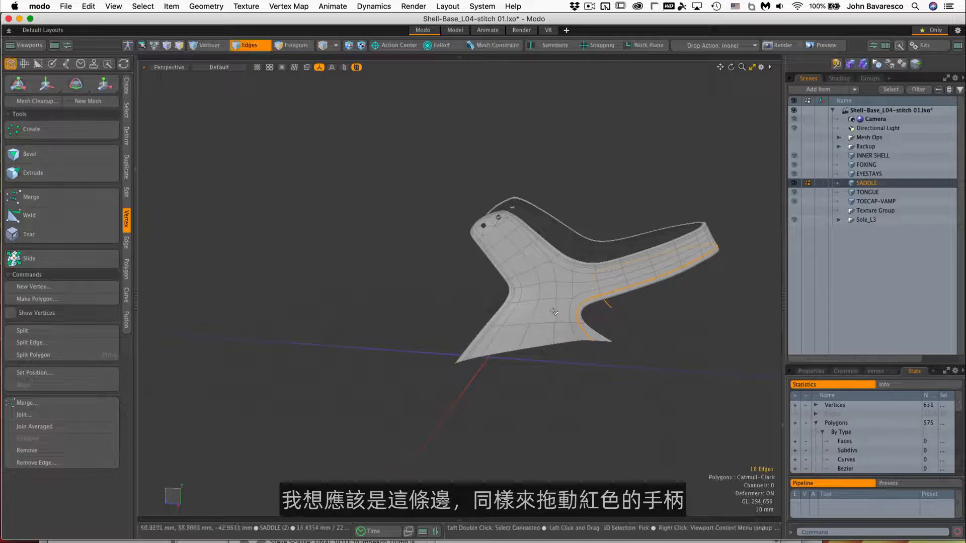
key("b")
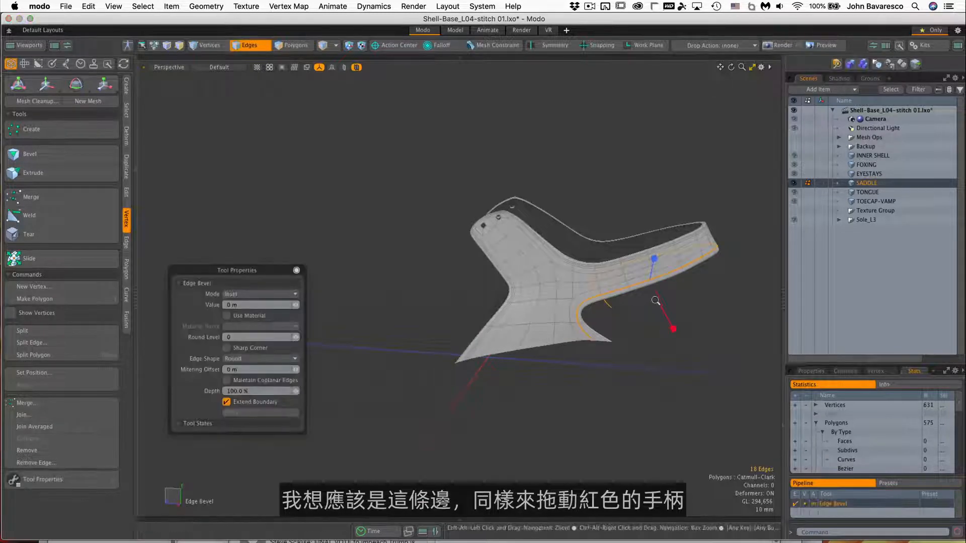
scroll(661, 317, "up", 4)
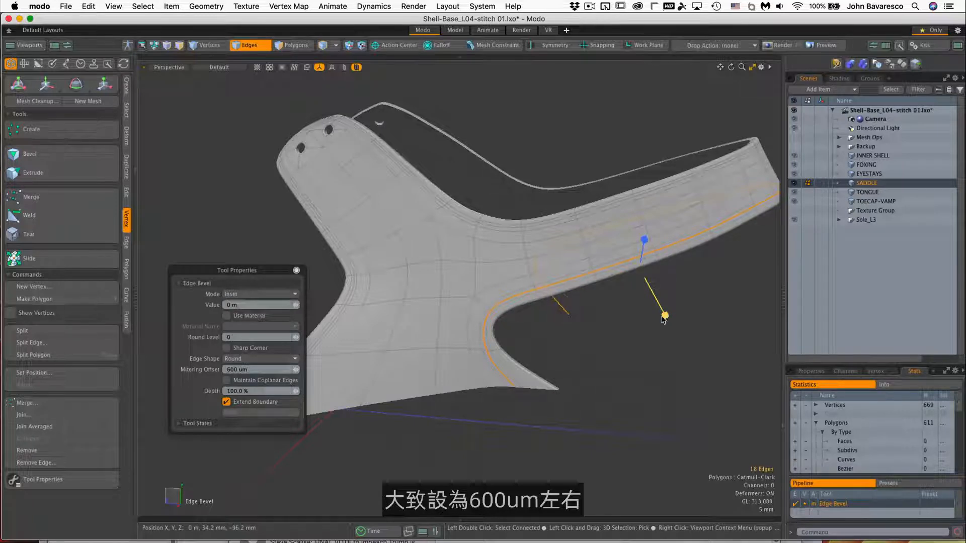
key("space")
Push the beveled edge loop along the strap's lower border inward to form a stitching groove
left_click_drag(608, 327, 528, 259, "alt")
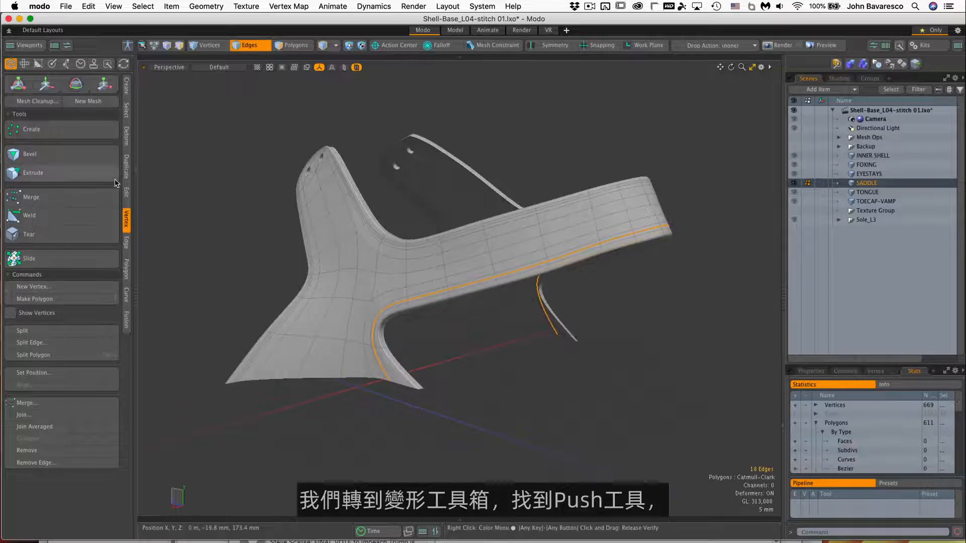
left_click(127, 147)
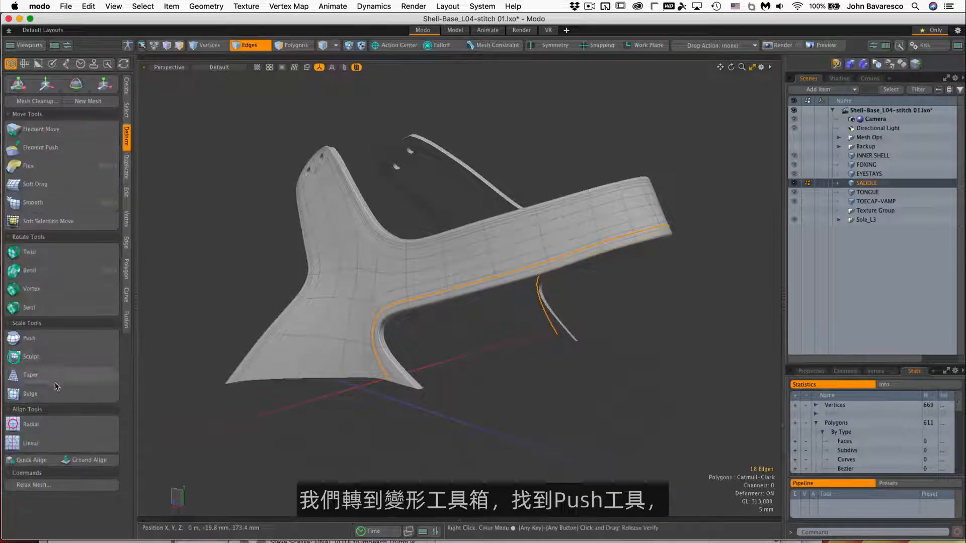
left_click(62, 338)
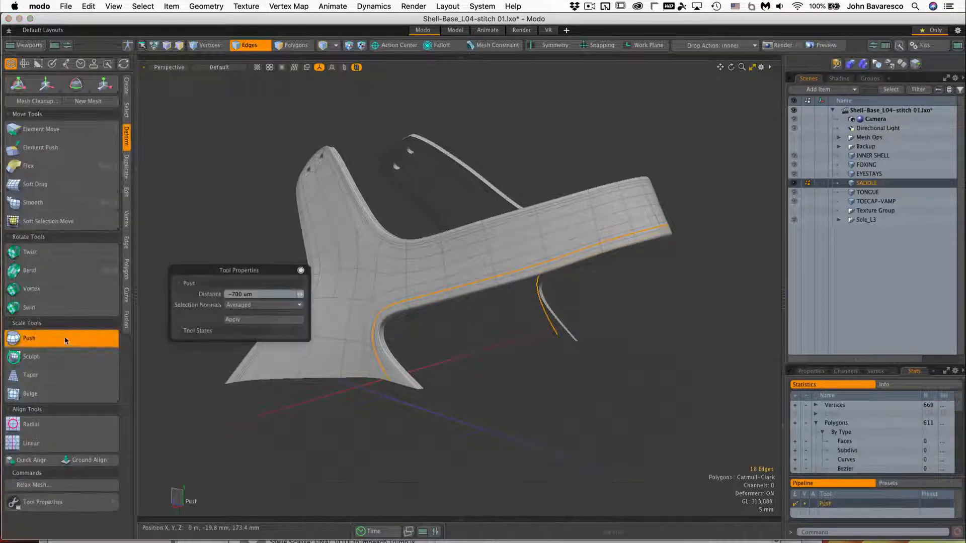
left_click(516, 263)
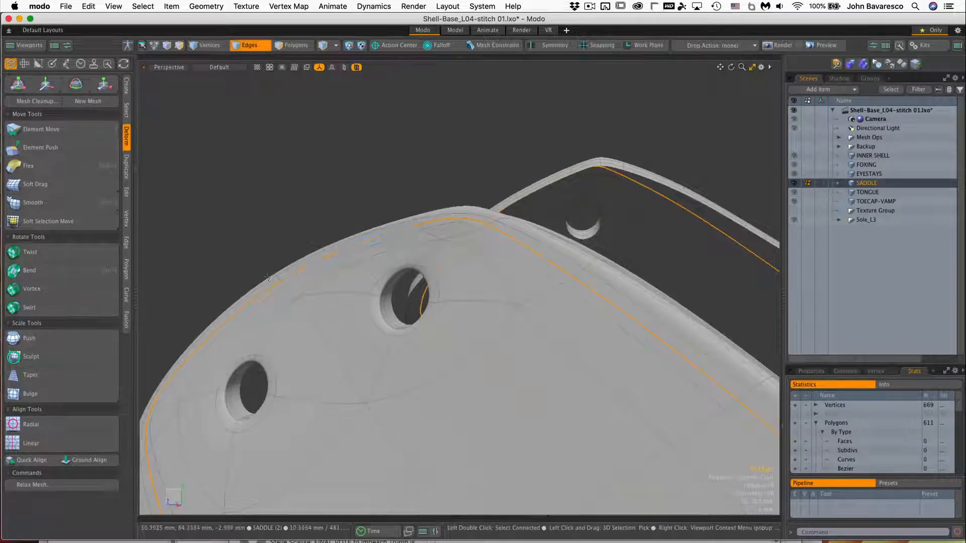
Push the upper border loop around the eyelet end inward by about 125 um to form a groove, and clear the selection
left_click(31, 338)
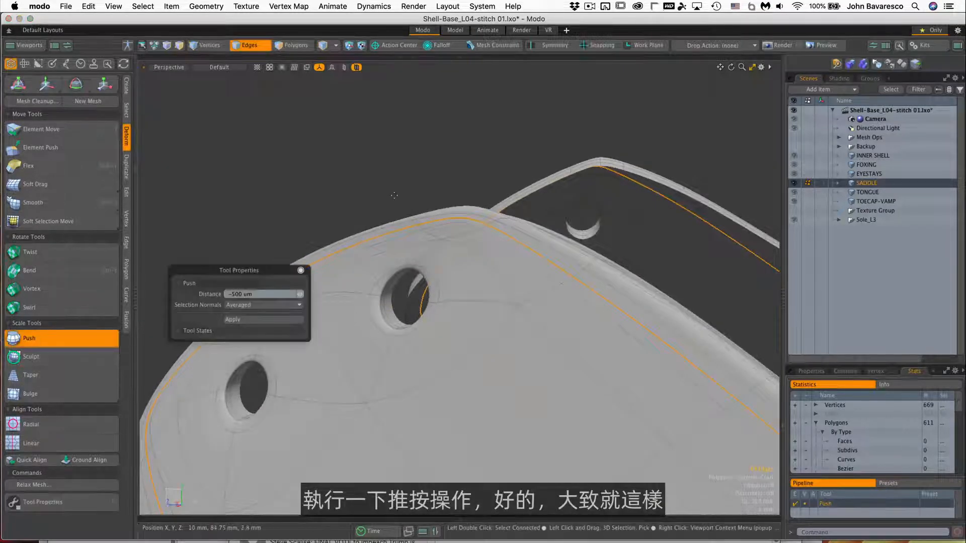
left_click_drag(561, 284, 549, 283)
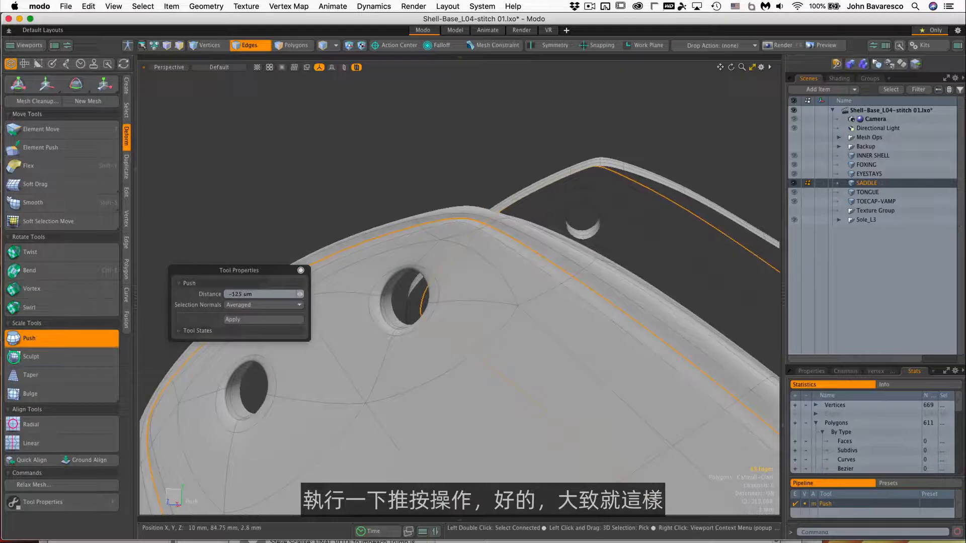
left_click_drag(465, 212, 389, 236, "ctrl+alt")
left_click_drag(452, 254, 404, 242, "alt+shift")
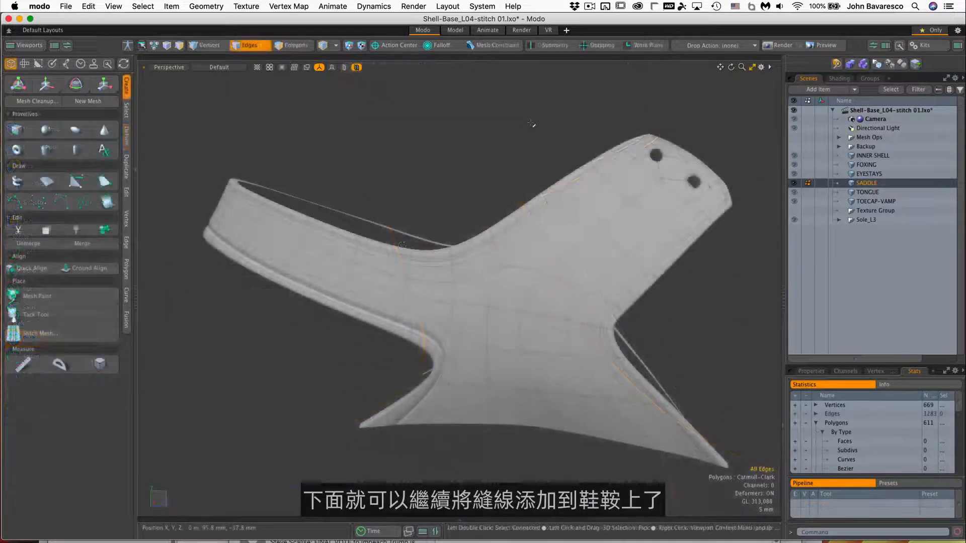
Create a Stitch Mesh along the saddle's upper and lower groove loops, with Selected Edges (Procedural) as curve source and the FAT 2.5mm Stitch preset
left_click_drag(525, 208, 581, 255, "ctrl+alt")
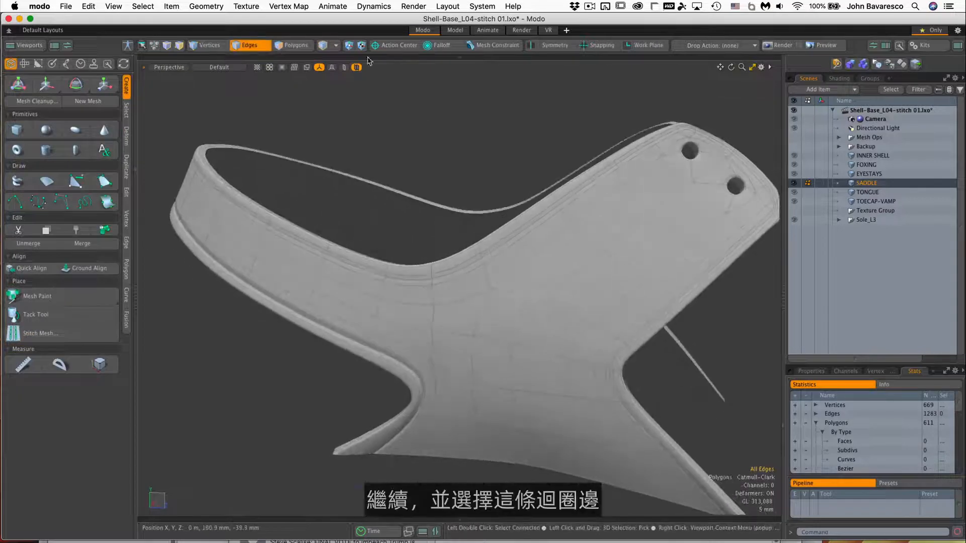
double_click(506, 240)
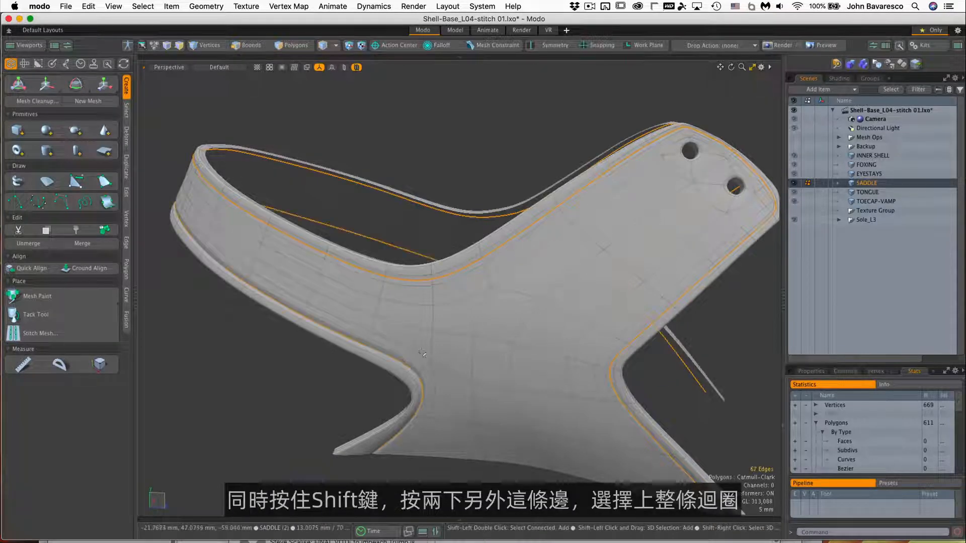
left_click_drag(423, 354, 553, 270, "alt")
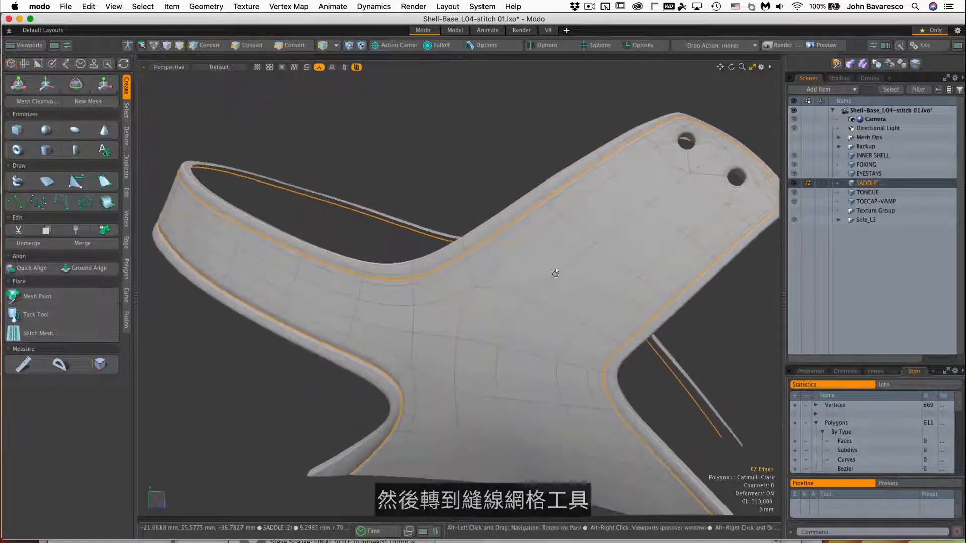
left_click(89, 340)
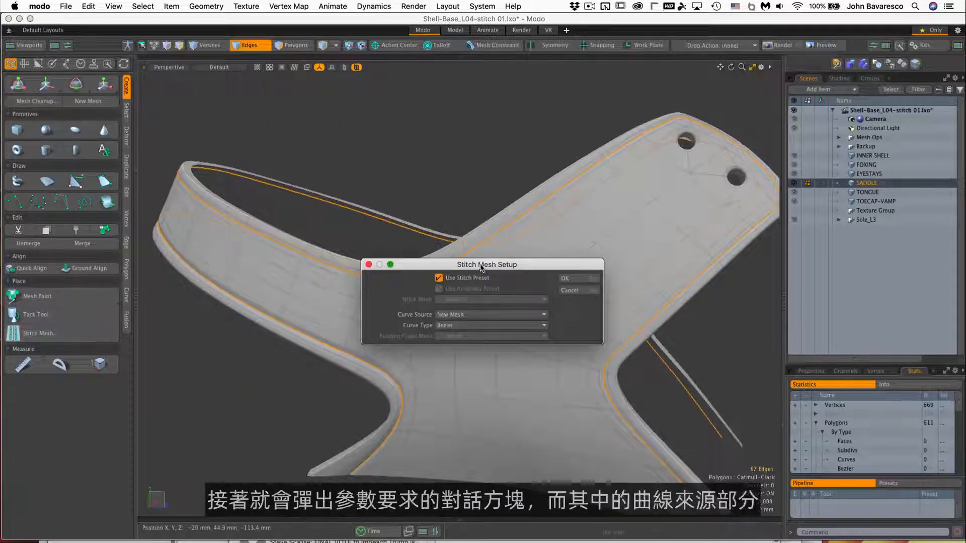
left_click_drag(477, 265, 386, 107)
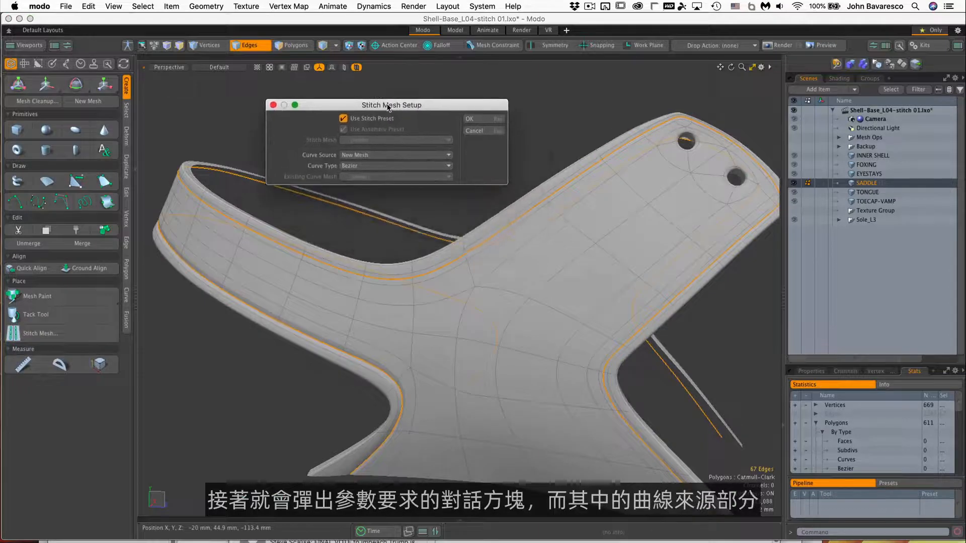
left_click(379, 157)
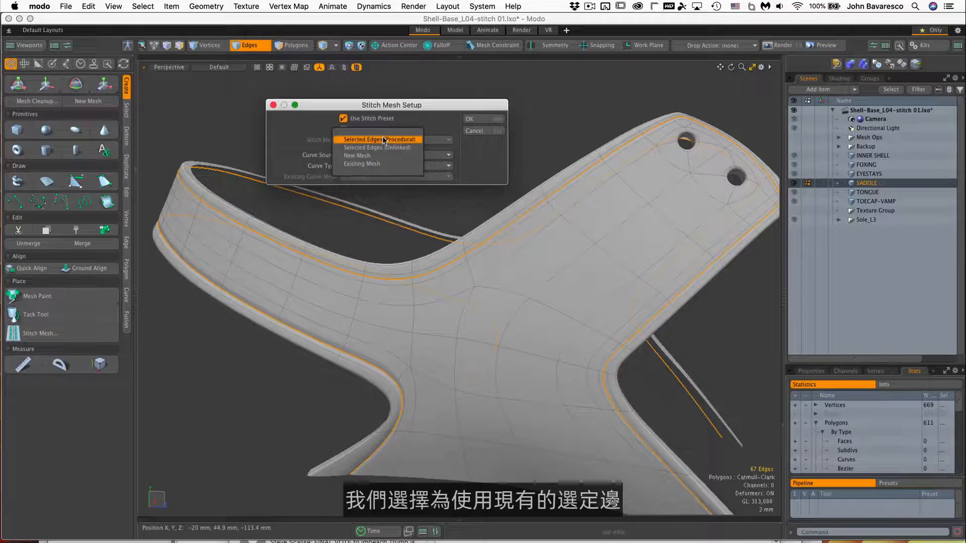
left_click(390, 140)
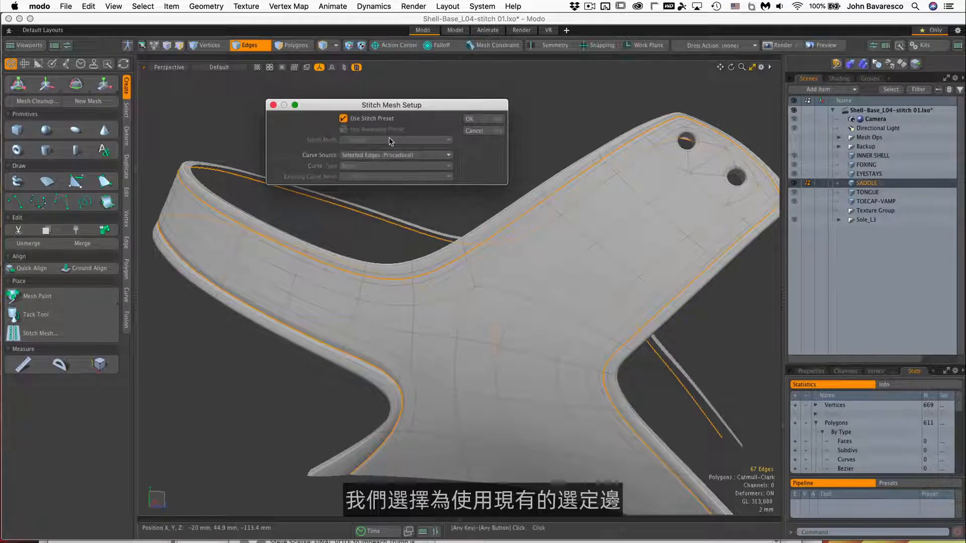
left_click(478, 121)
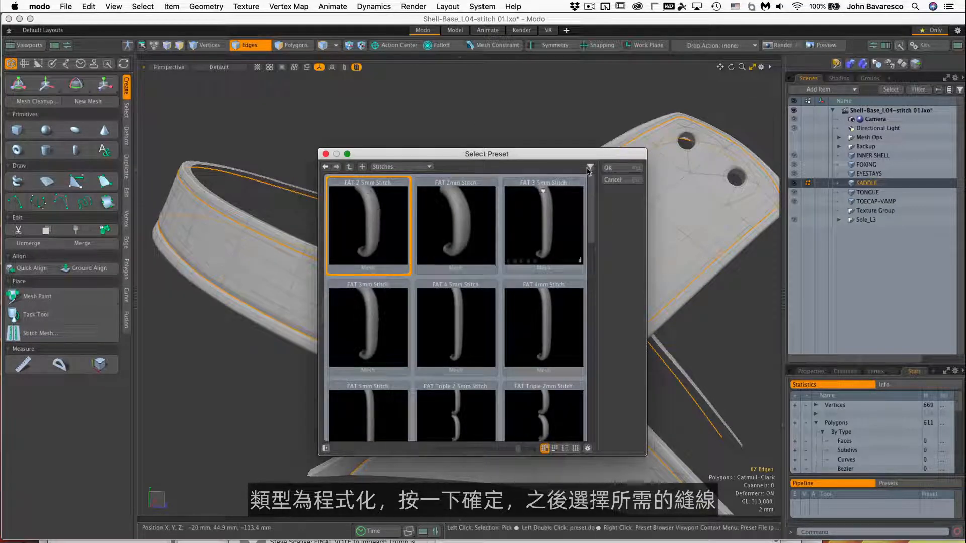
left_click(610, 168)
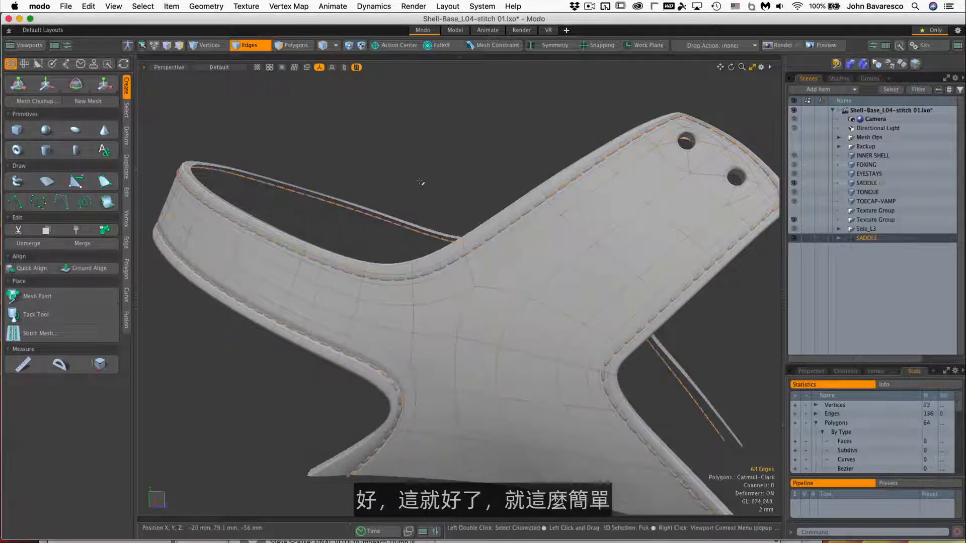
left_click_drag(524, 203, 446, 235, "alt")
left_click_drag(324, 219, 365, 211, "ctrl+alt")
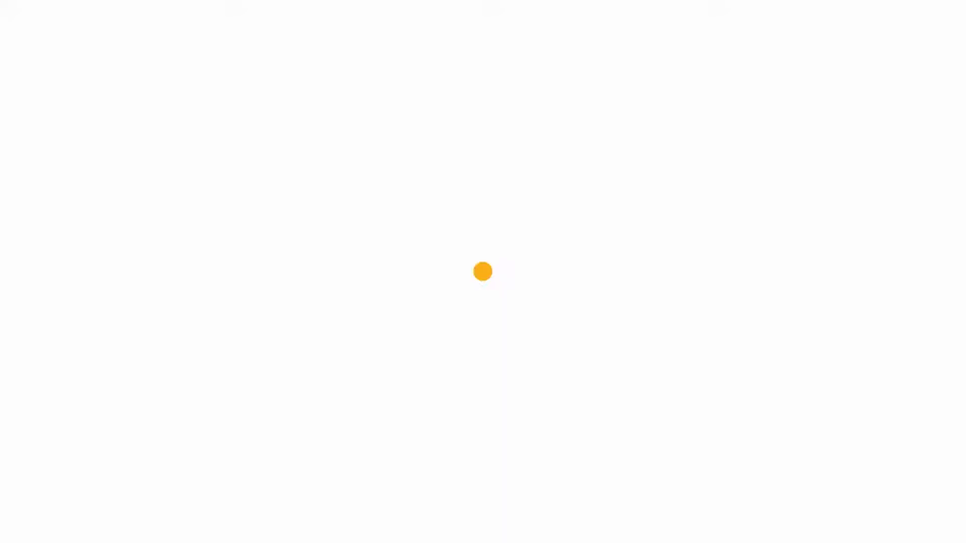